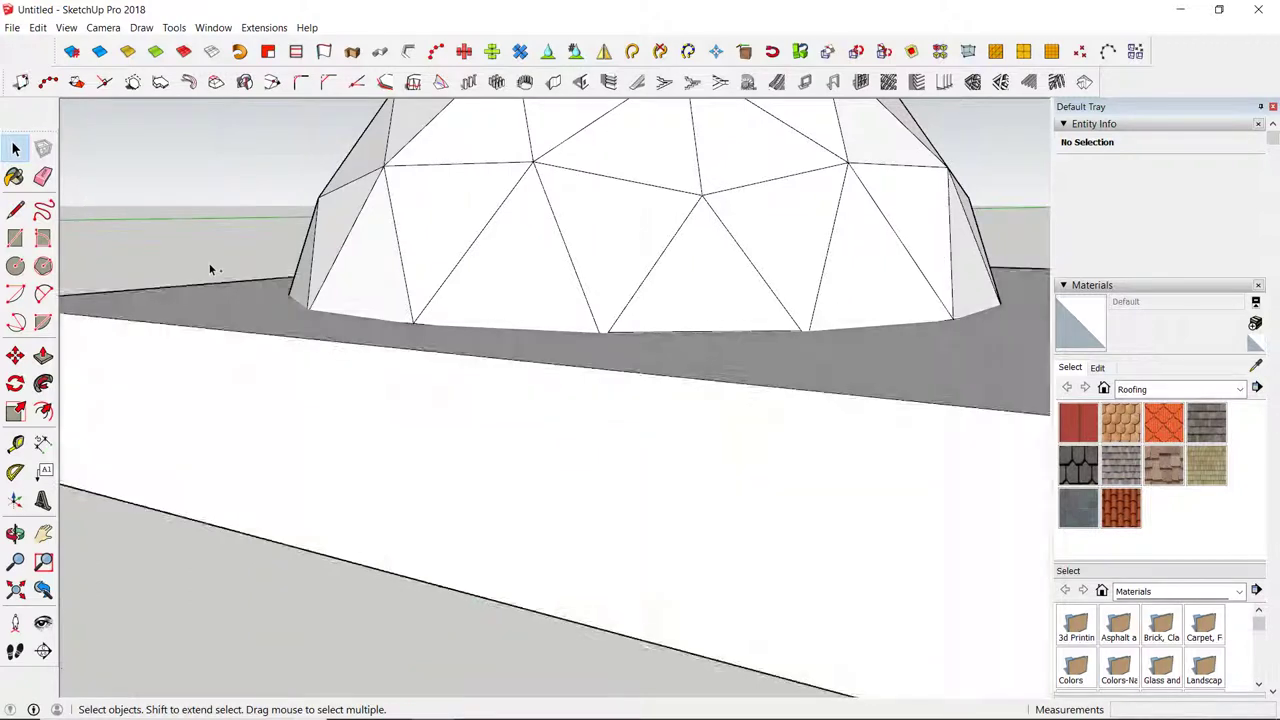
Erase the dome edges around the two-triangle diamond at the front of the base, including the thin slivers along its sides.
{"action": "key", "text": "ctrl+z"}
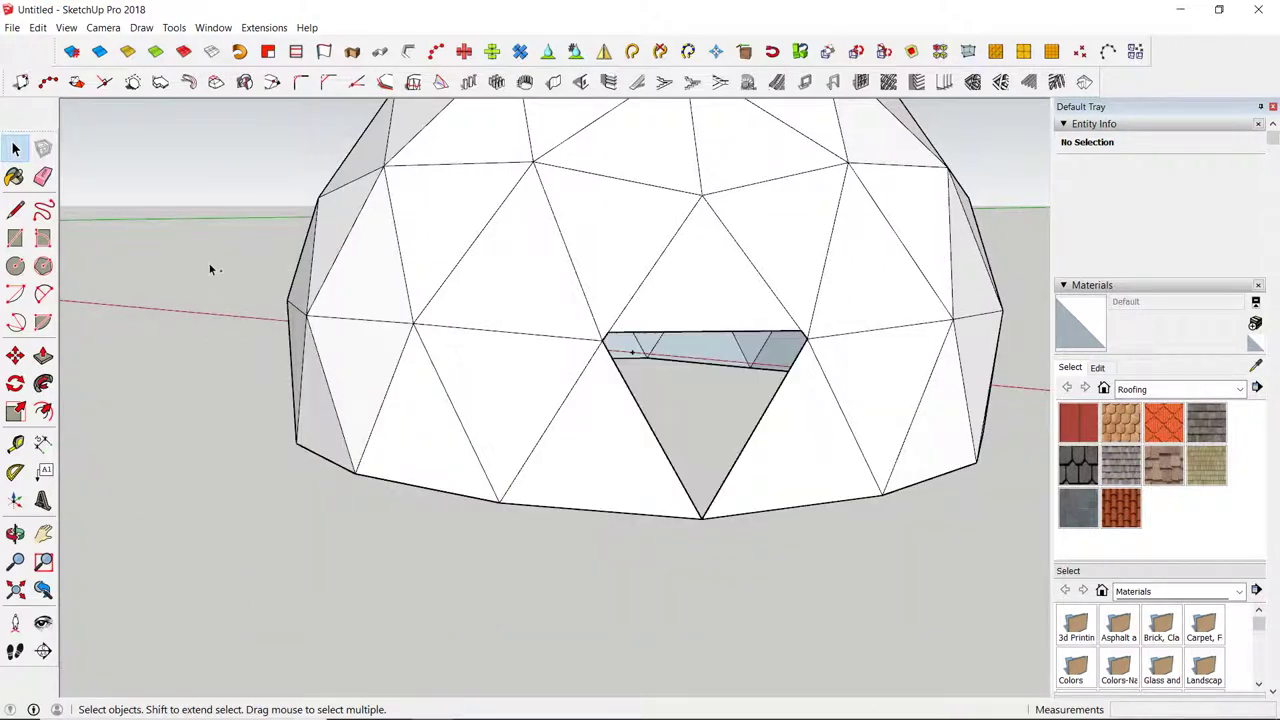
{"action": "key", "text": "ctrl+y"}
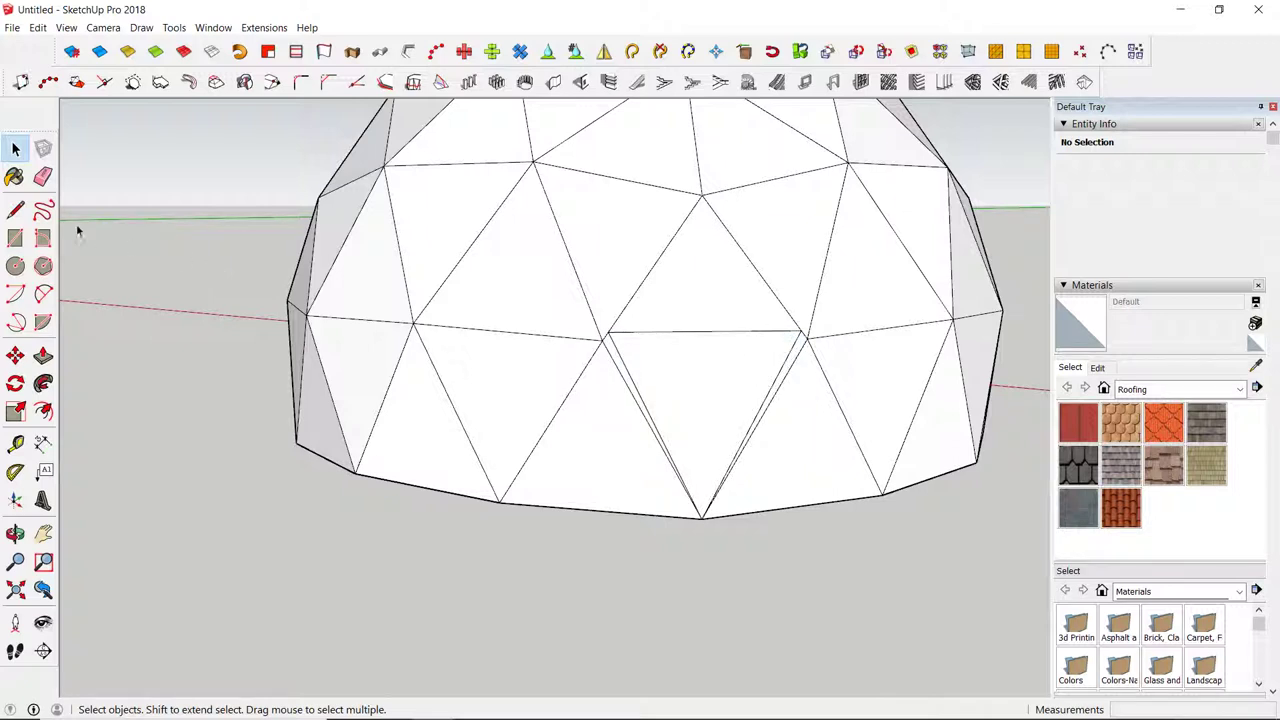
{"action": "left_click", "coordinate": [43, 176]}
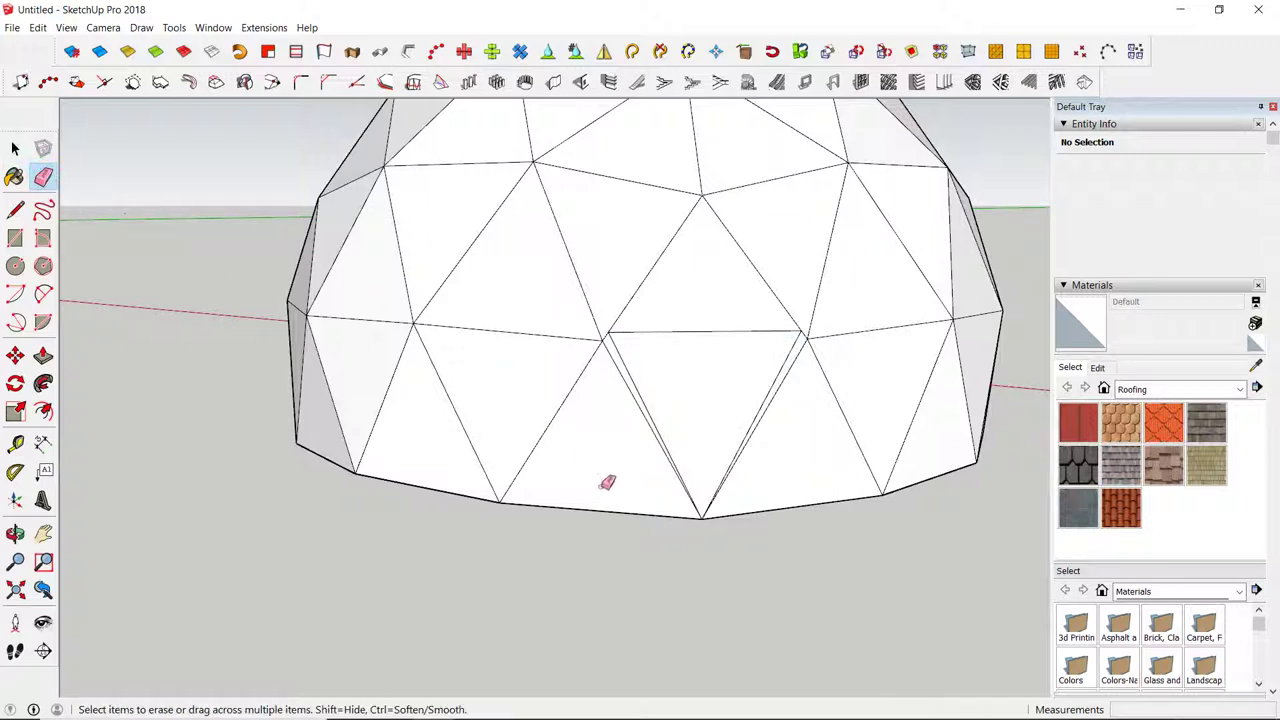
{"action": "mouse_move", "coordinate": [638, 537]}
{"action": "left_mouse_down"}
{"action": "mouse_move", "coordinate": [566, 360]}
{"action": "mouse_move", "coordinate": [609, 221]}
{"action": "mouse_move", "coordinate": [674, 180]}
{"action": "mouse_move", "coordinate": [739, 179]}
{"action": "mouse_move", "coordinate": [781, 196]}
{"action": "mouse_move", "coordinate": [876, 316]}
{"action": "mouse_move", "coordinate": [927, 458]}
{"action": "mouse_move", "coordinate": [905, 503]}
{"action": "mouse_move", "coordinate": [846, 505]}
{"action": "left_mouse_up"}
{"action": "left_click_drag", "start_coordinate": [883, 361], "coordinate": [810, 367]}
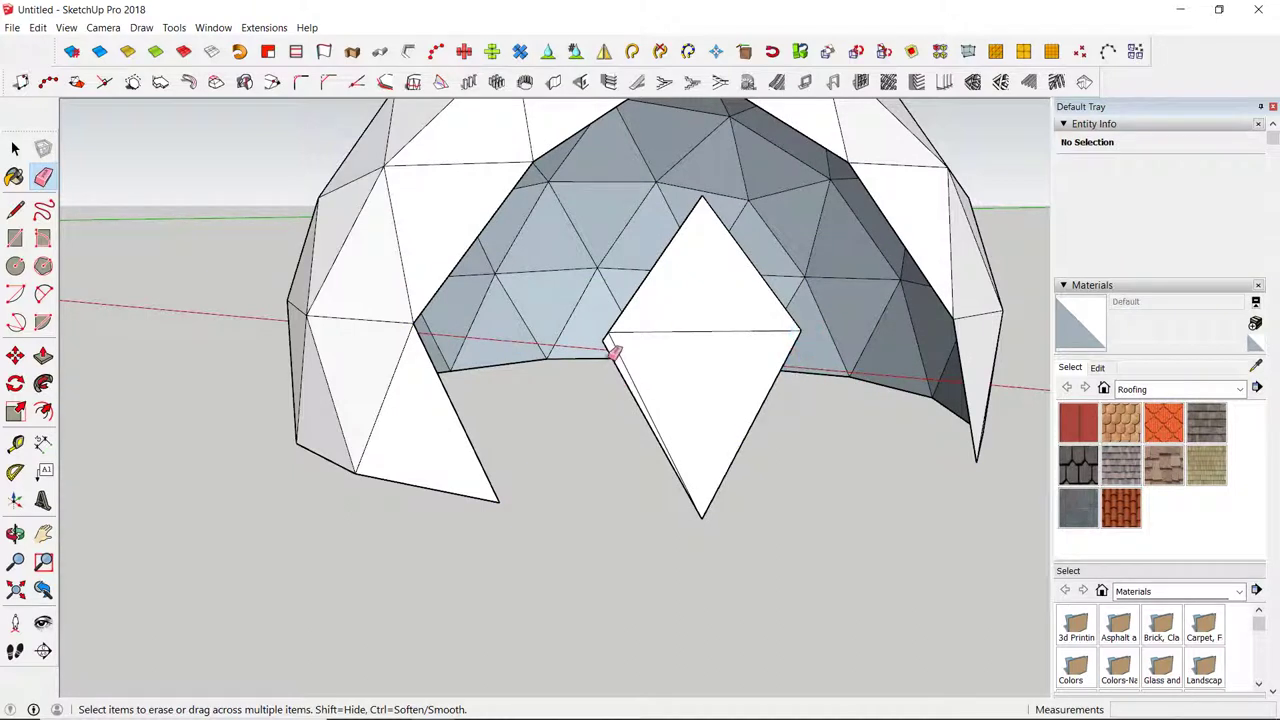
{"action": "left_click", "coordinate": [612, 355]}
Delete the rest of the dome, keeping only the two-triangle diamond.
{"action": "scroll", "coordinate": [612, 420], "scroll_direction": "down", "scroll_amount": 3}
{"action": "middle_click_drag", "start_coordinate": [612, 420], "coordinate": [694, 457]}
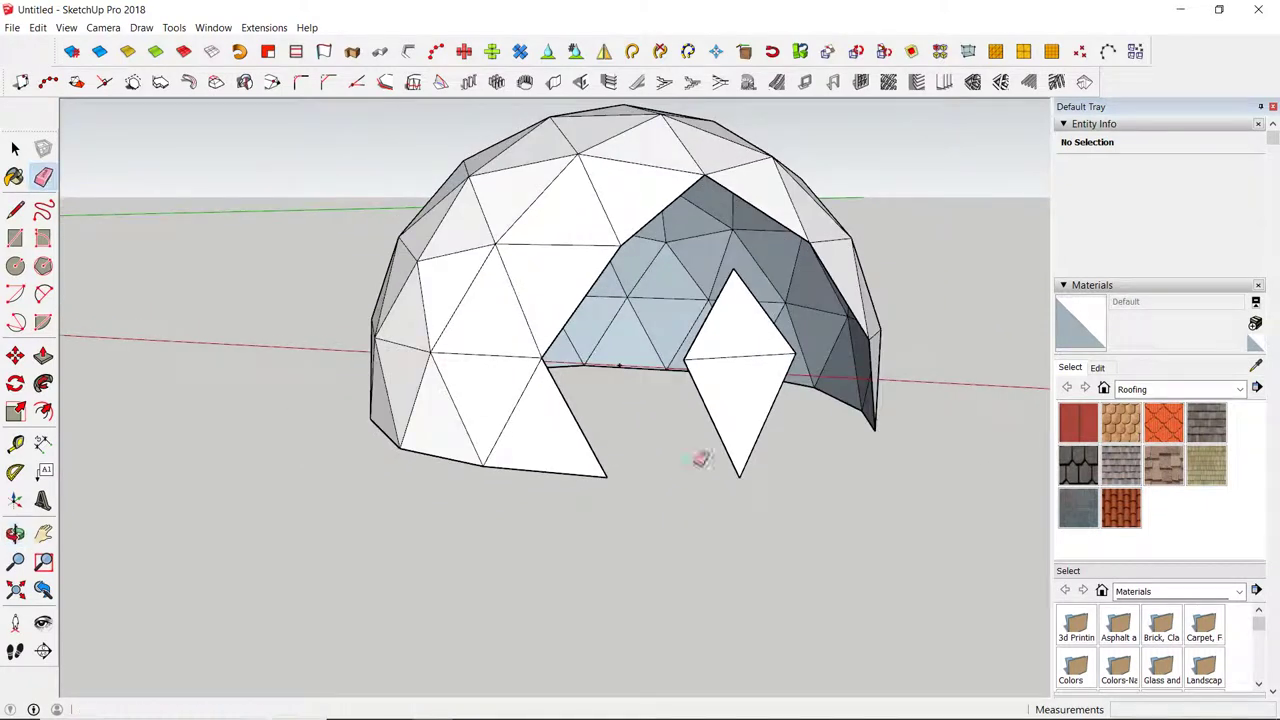
{"action": "key", "text": "space"}
{"action": "triple_click", "coordinate": [416, 328]}
{"action": "key", "text": "Delete"}
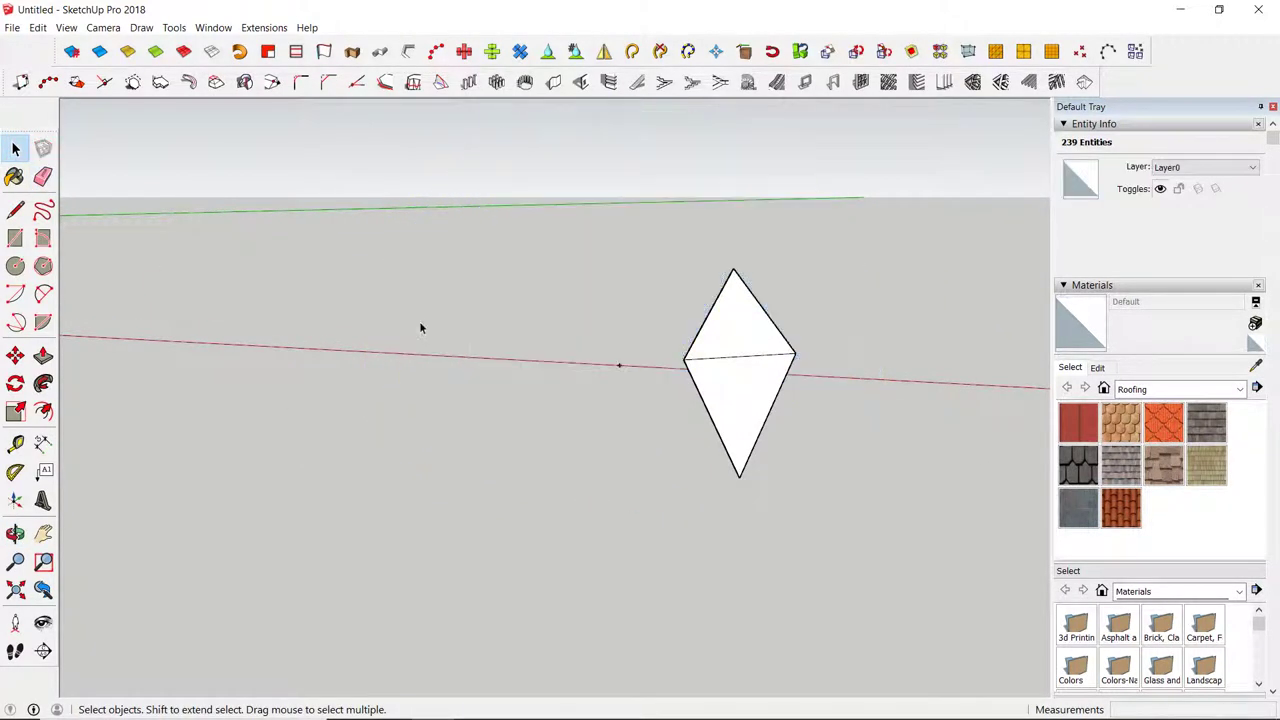
{"action": "middle_click_drag", "start_coordinate": [630, 328], "coordinate": [711, 461]}
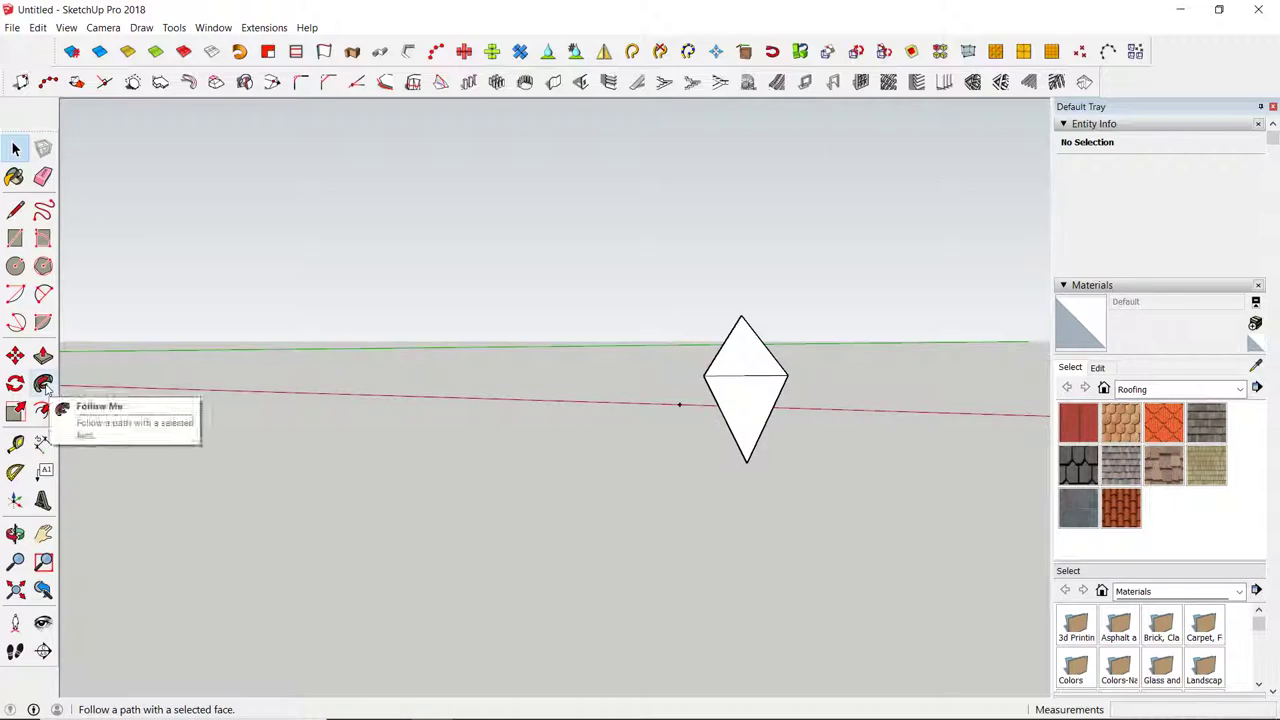
{"action": "left_click", "coordinate": [15, 383]}
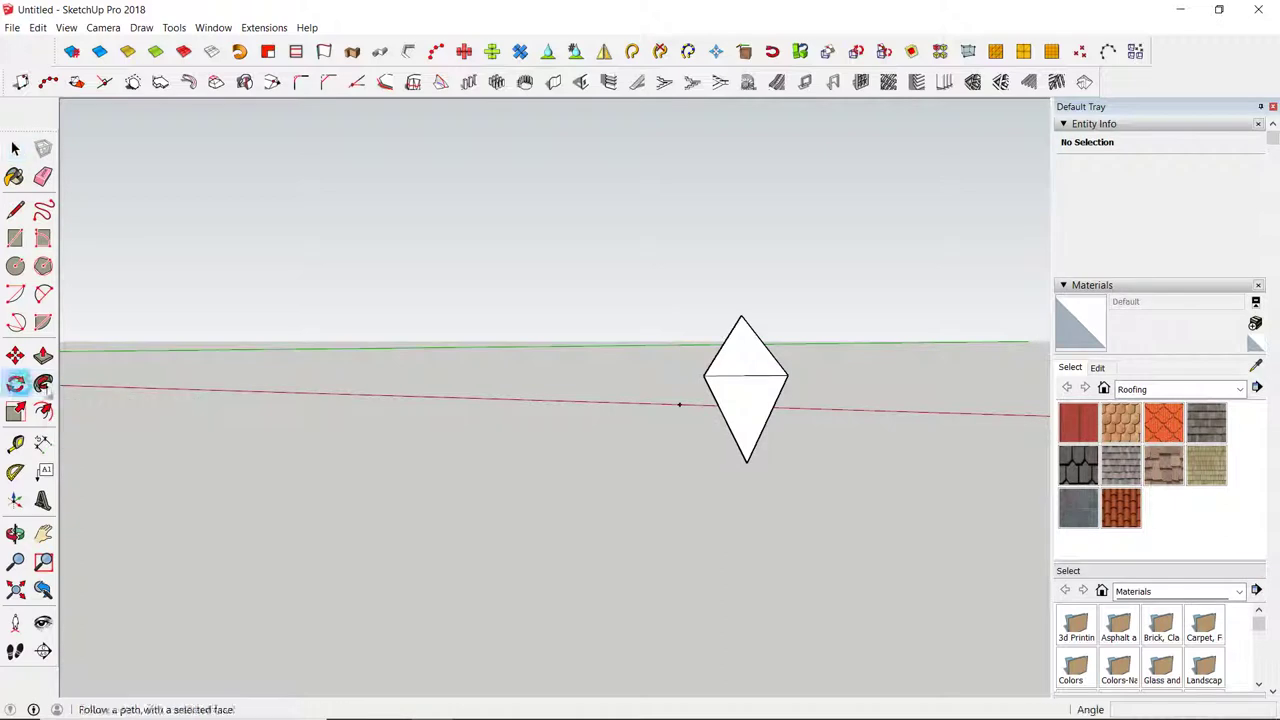
{"action": "left_click", "coordinate": [679, 404]}
{"action": "left_click", "coordinate": [747, 463]}
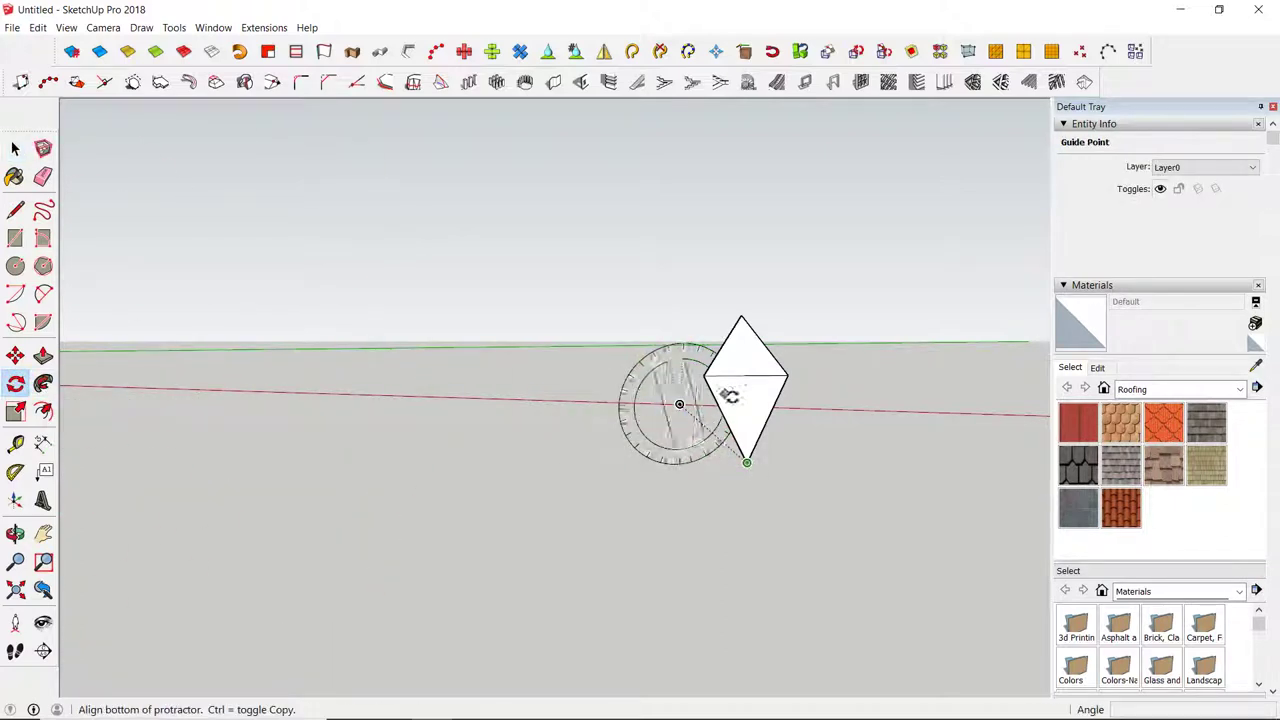
{"action": "left_click", "coordinate": [741, 316]}
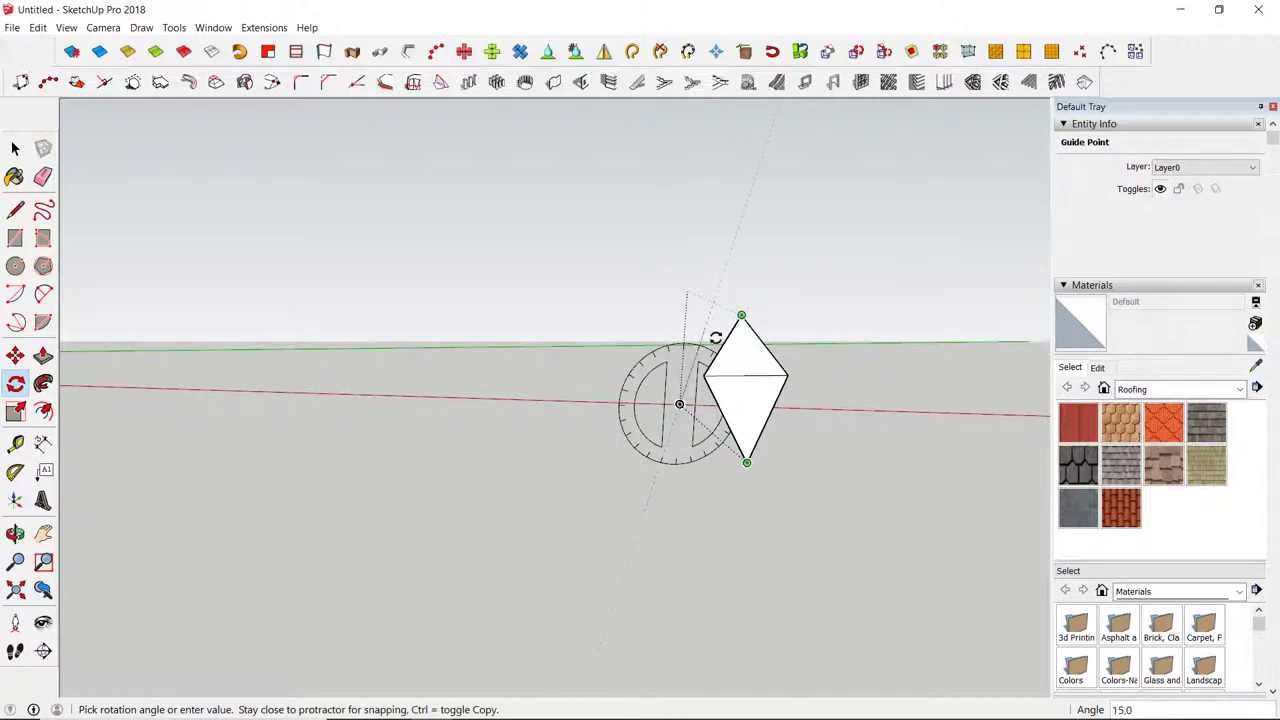
{"action": "left_click", "coordinate": [716, 338]}
{"action": "left_click", "coordinate": [15, 148]}
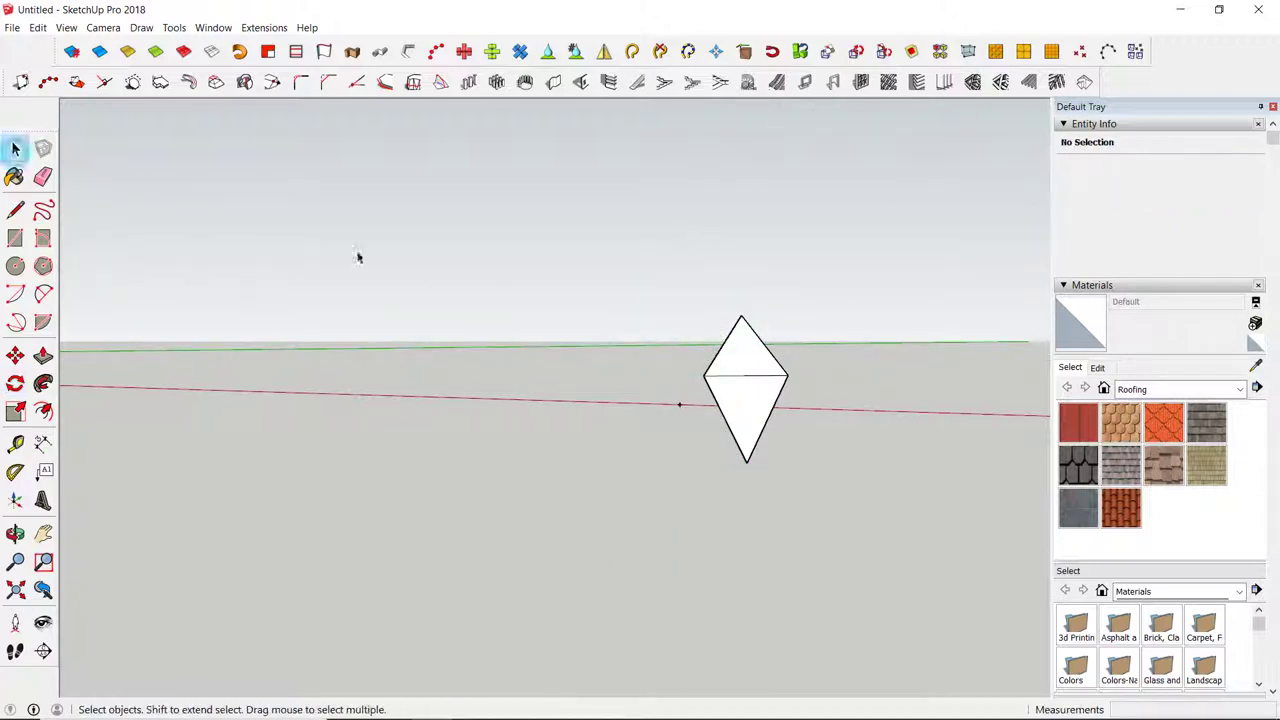
Make the diamond a component named fac, with its axes at the shared edge's midpoint, red along that edge and green toward the upper vertex.
{"action": "triple_click", "coordinate": [743, 408]}
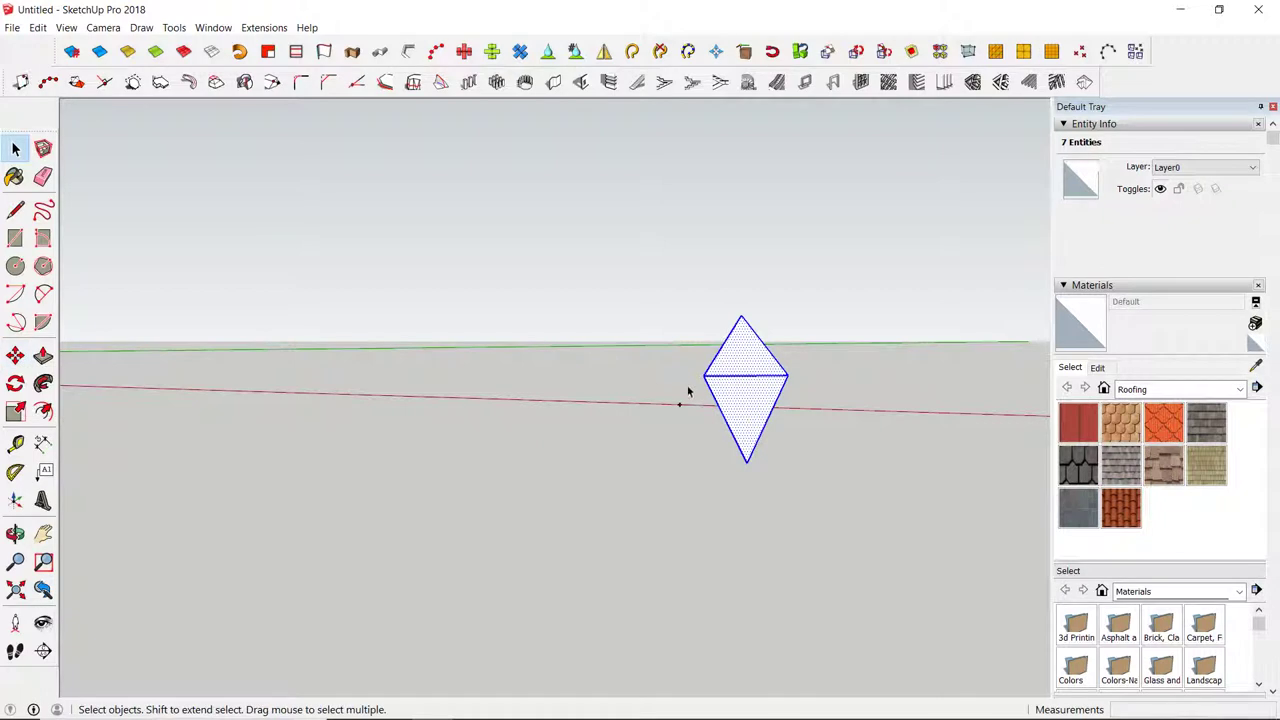
{"action": "right_click", "coordinate": [750, 380]}
{"action": "left_click", "coordinate": [803, 484]}
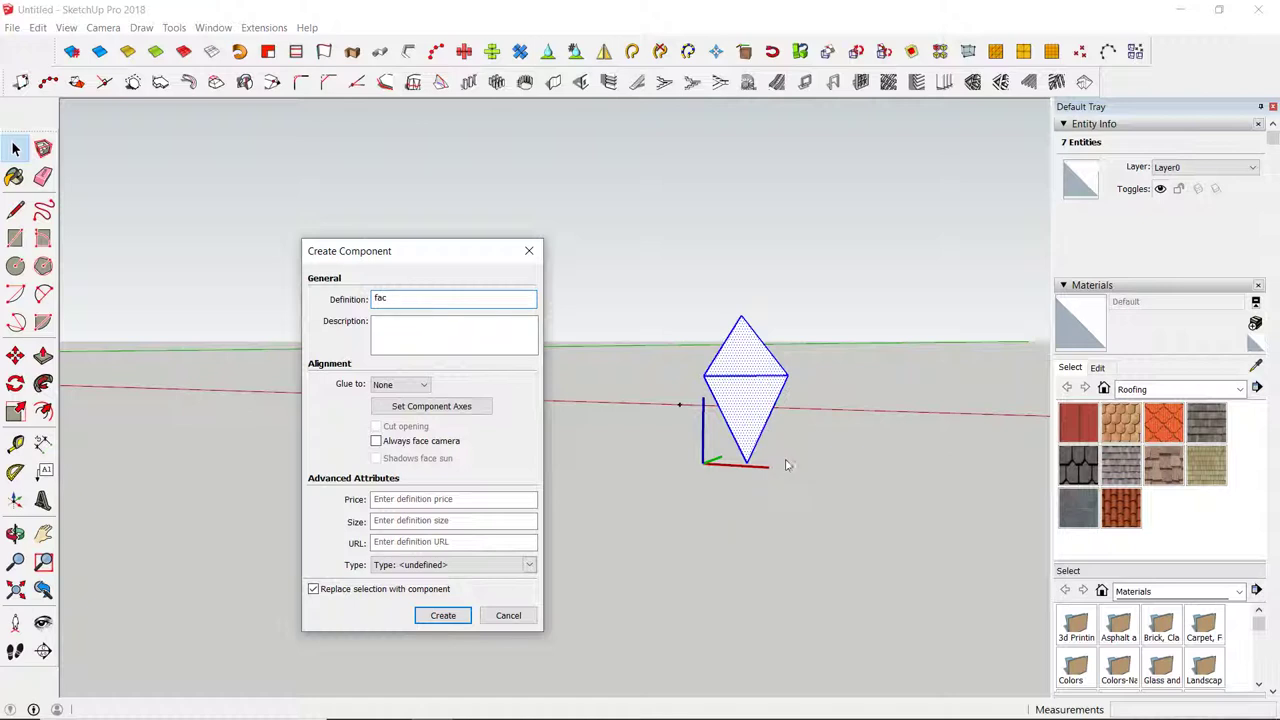
{"action": "left_click", "coordinate": [470, 406]}
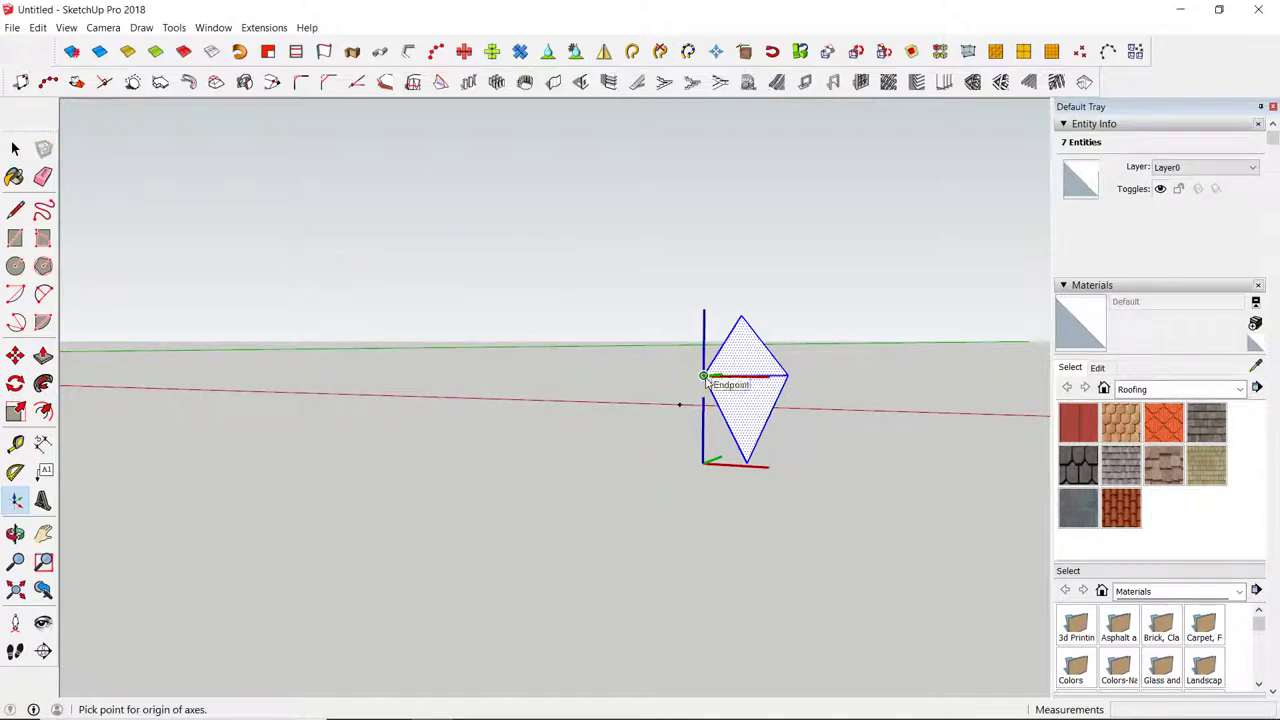
{"action": "left_click", "coordinate": [746, 375]}
{"action": "left_click", "coordinate": [788, 376]}
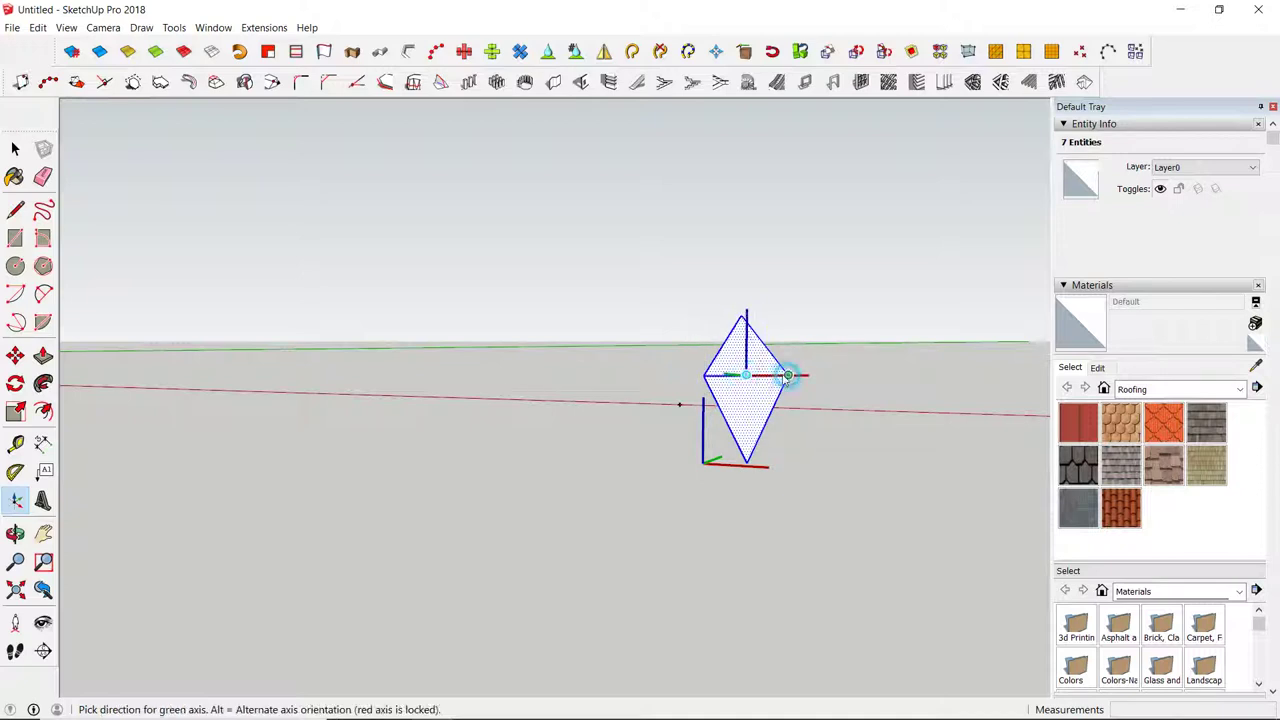
{"action": "left_click", "coordinate": [746, 322]}
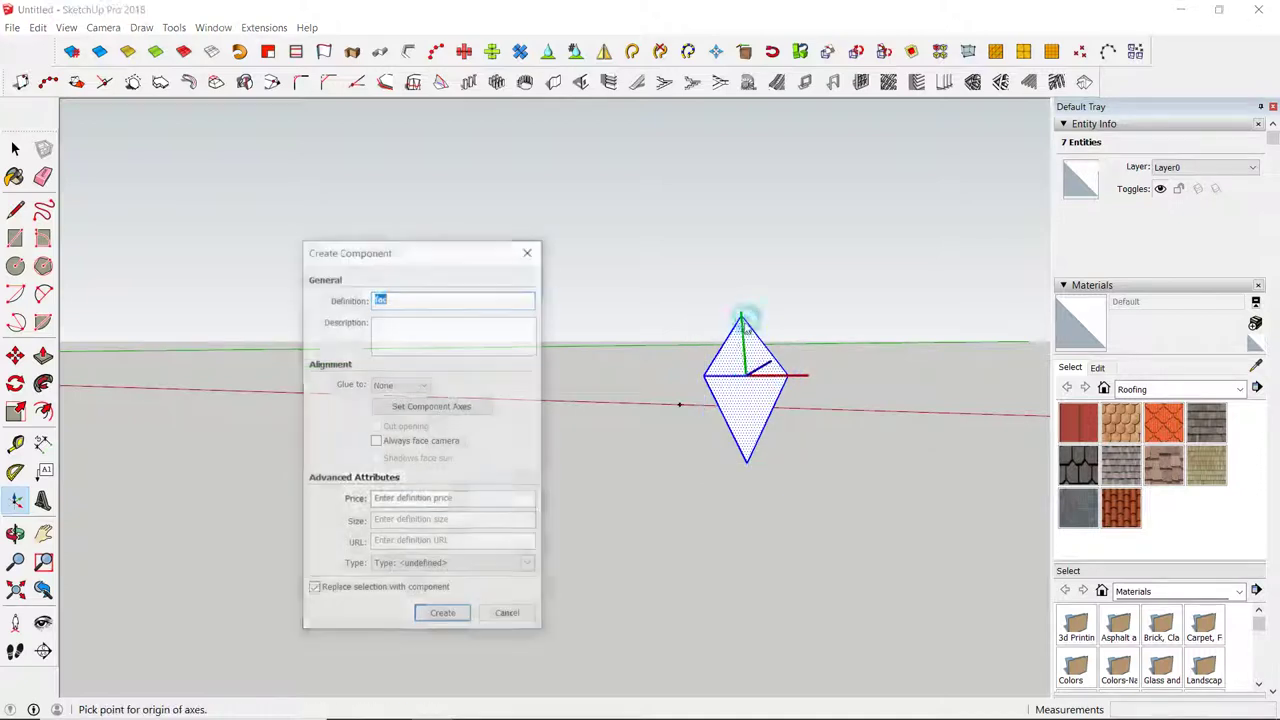
{"action": "left_click", "coordinate": [443, 615]}
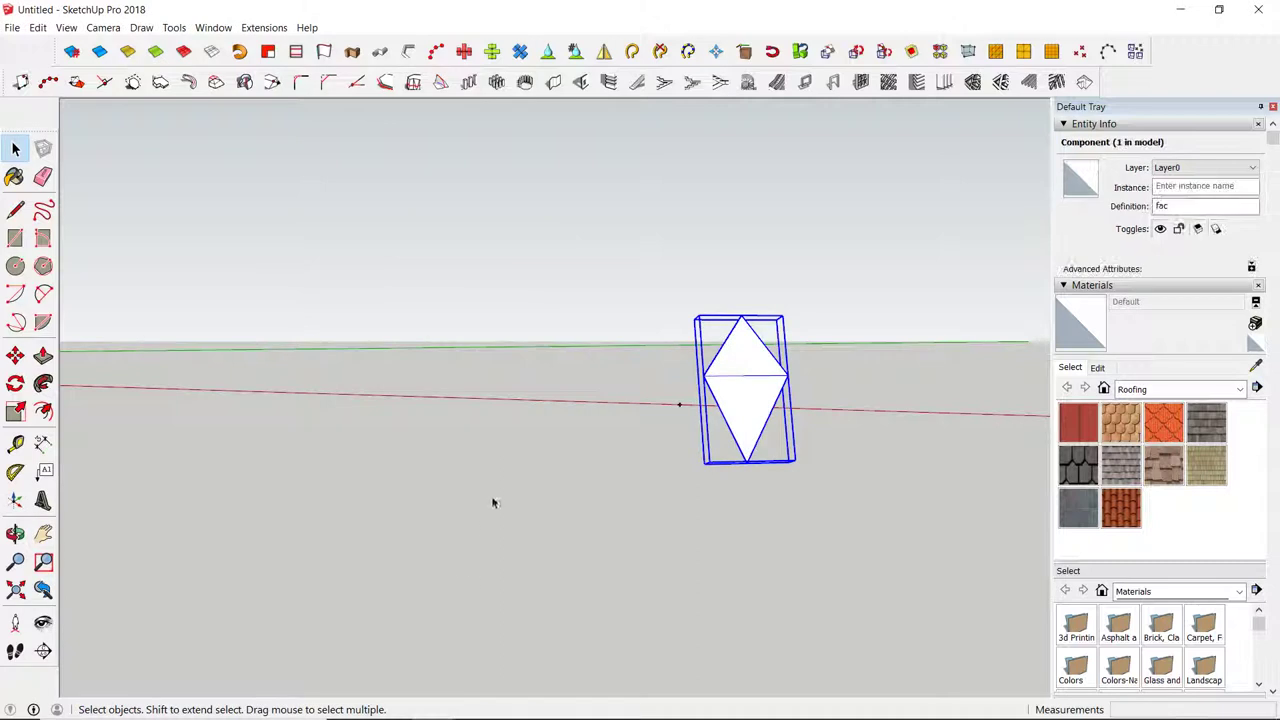
Rotate-copy the fac component by 120° with x2 copies, about the axis from the centre guide point through the diamond's lowest vertex.
{"action": "left_click", "coordinate": [15, 443]}
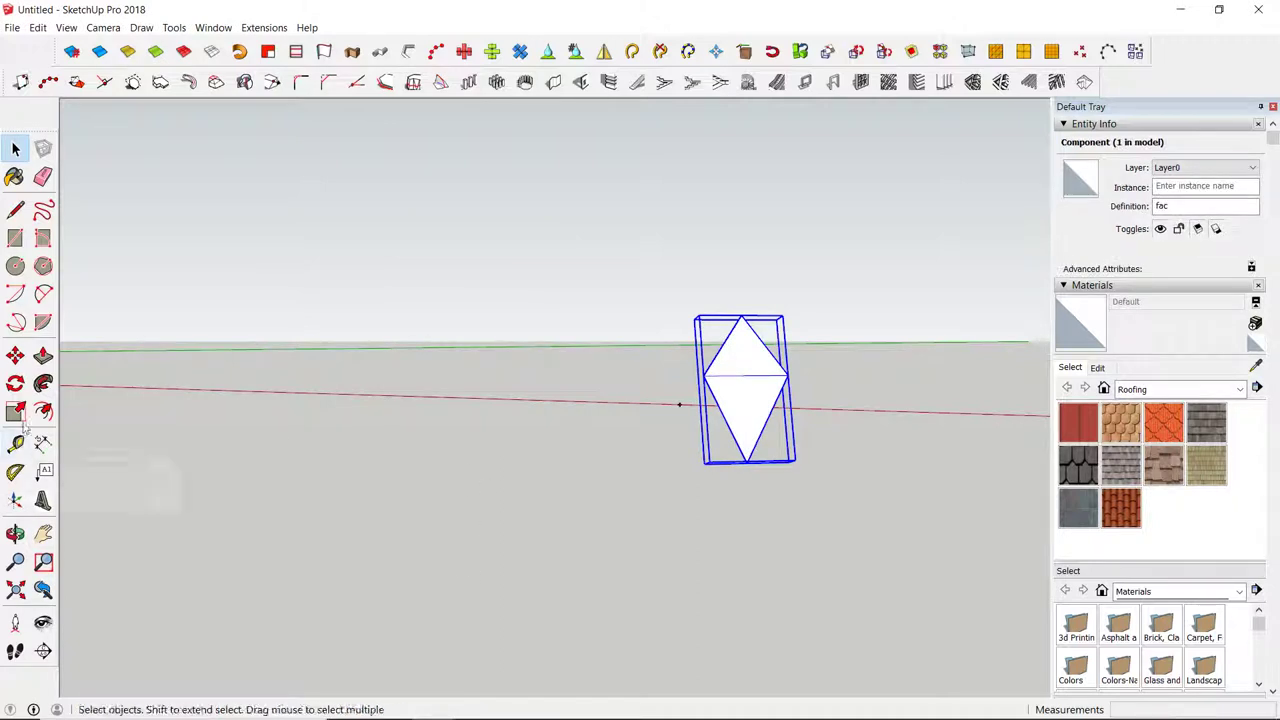
{"action": "left_click", "coordinate": [15, 383]}
{"action": "left_click_drag", "start_coordinate": [679, 405], "coordinate": [757, 440]}
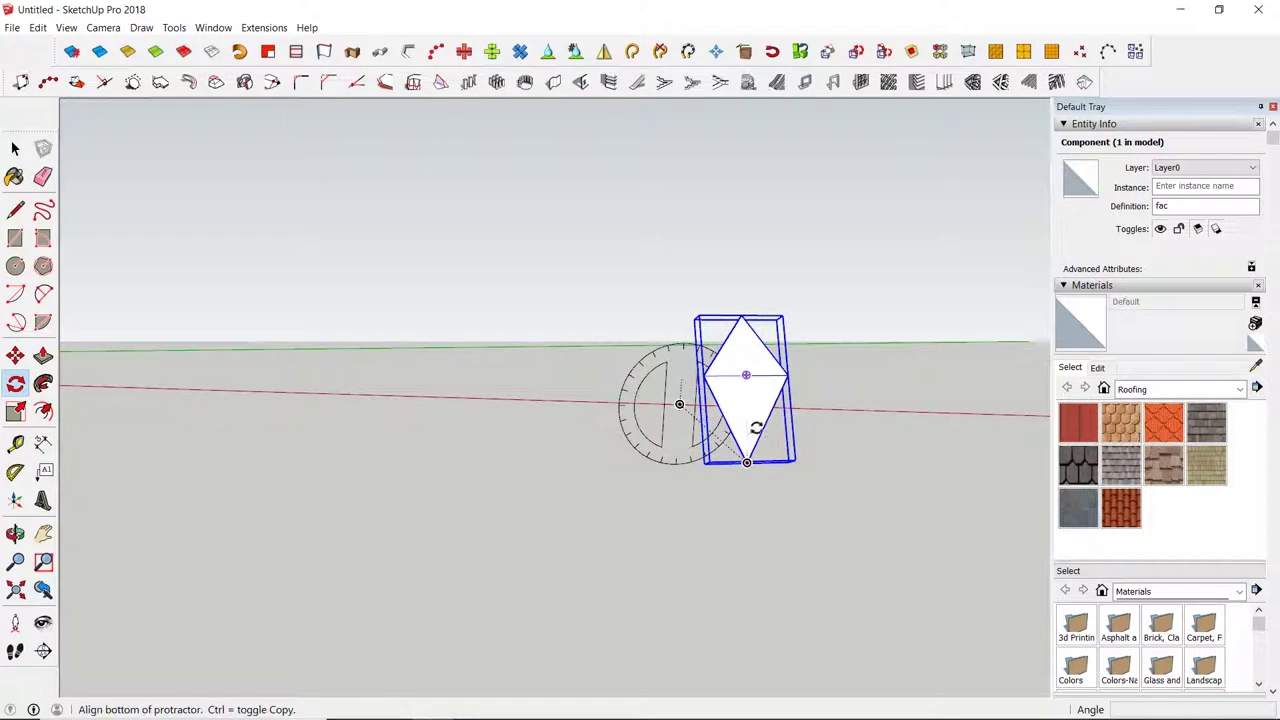
{"action": "left_click_drag", "start_coordinate": [762, 379], "coordinate": [796, 383]}
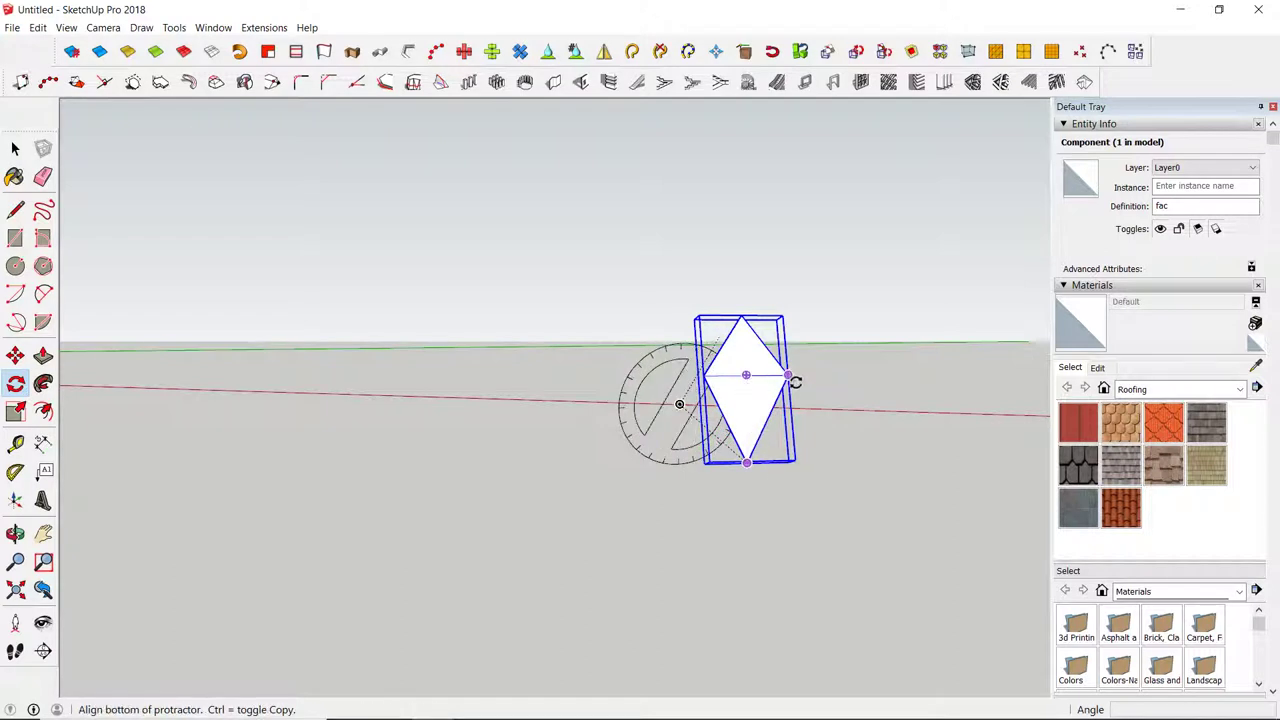
{"action": "left_click", "coordinate": [748, 324]}
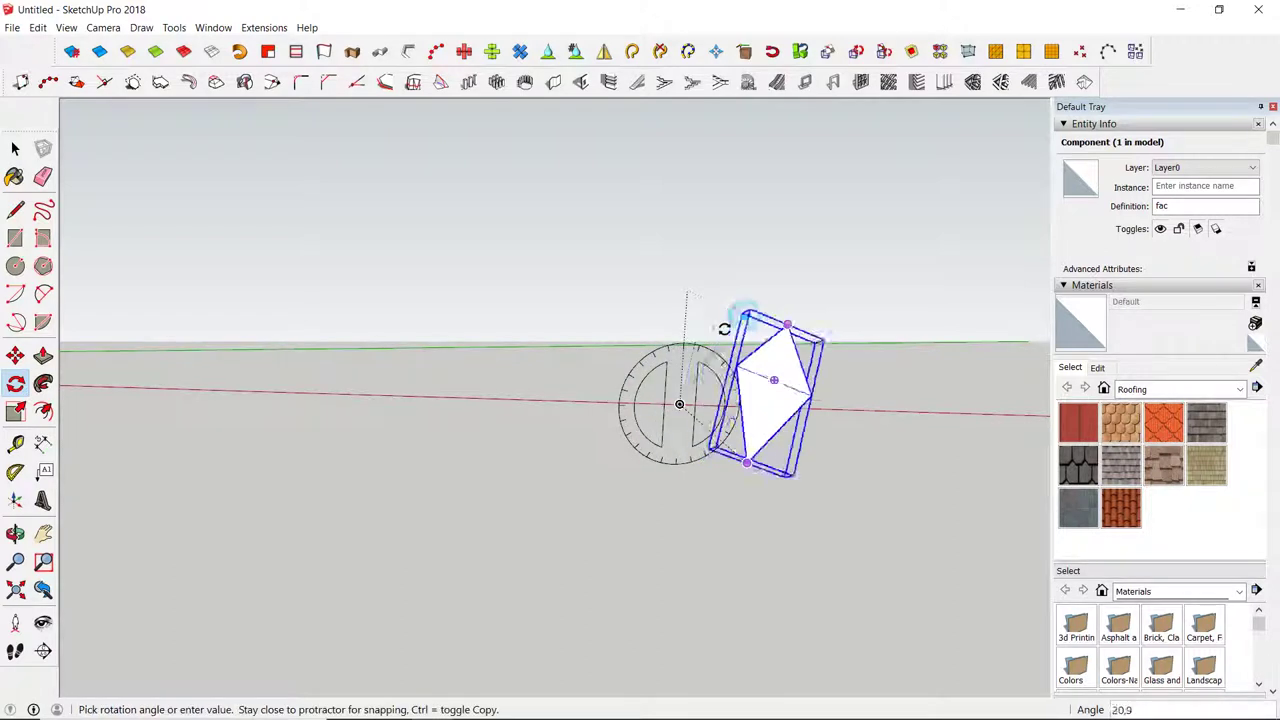
{"action": "key", "text": "ctrl"}
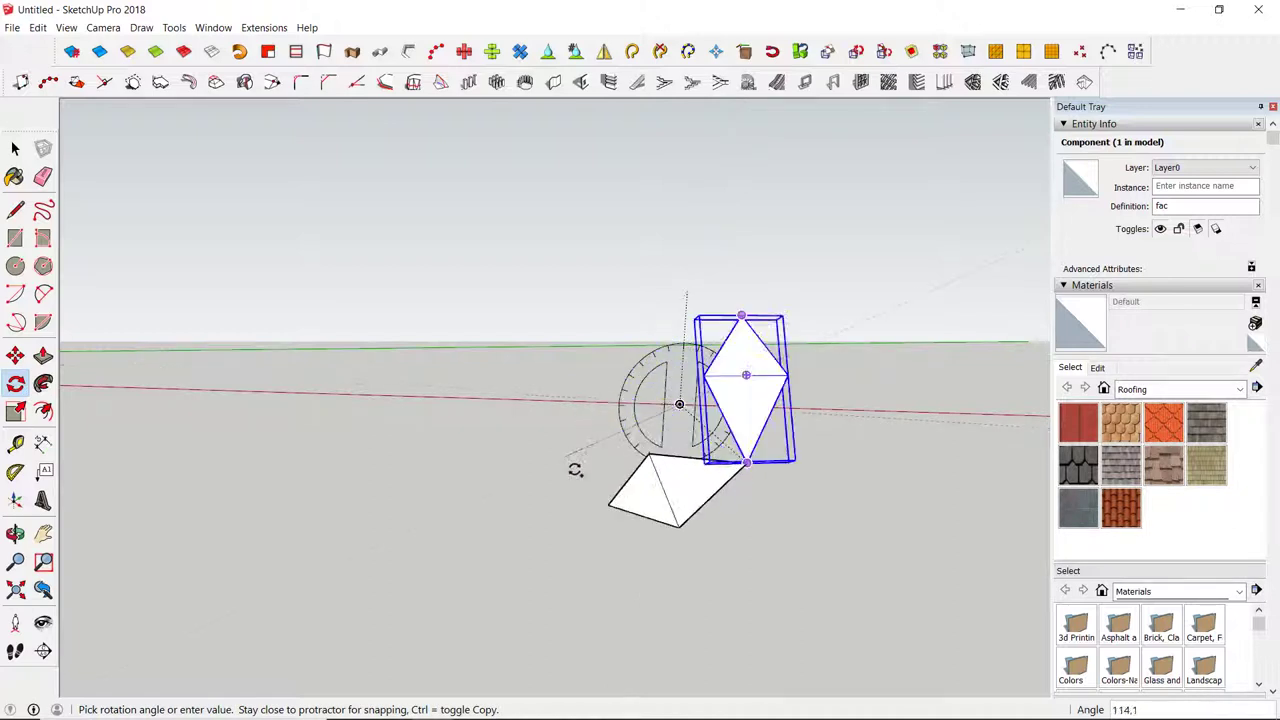
{"action": "left_click", "coordinate": [566, 464]}
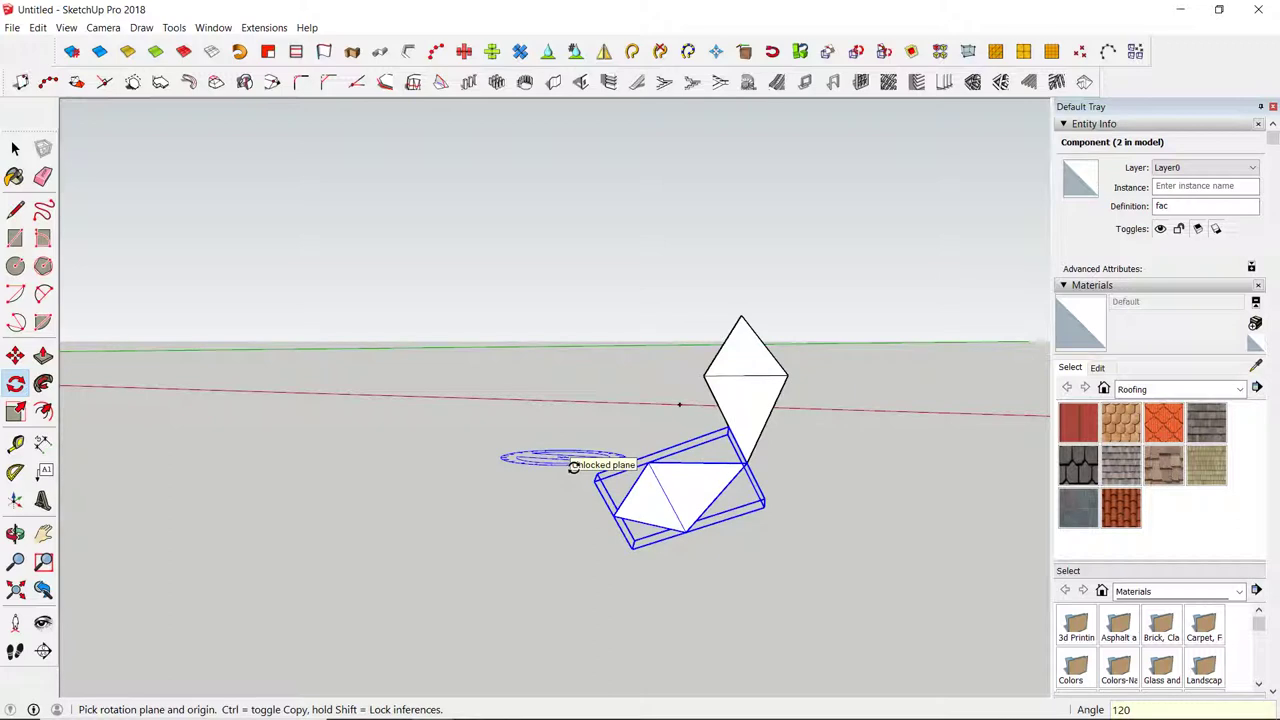
{"action": "type", "text": "x2"}
{"action": "key", "text": "Return"}
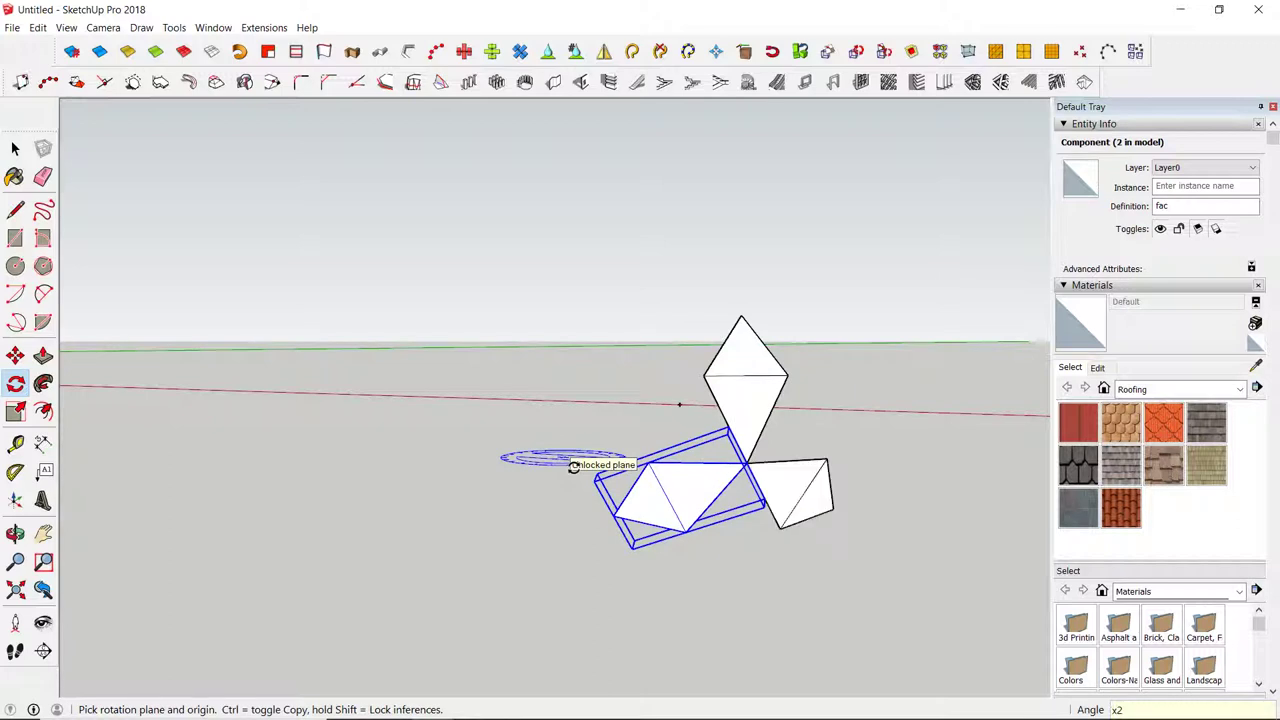
{"action": "left_click", "coordinate": [15, 148]}
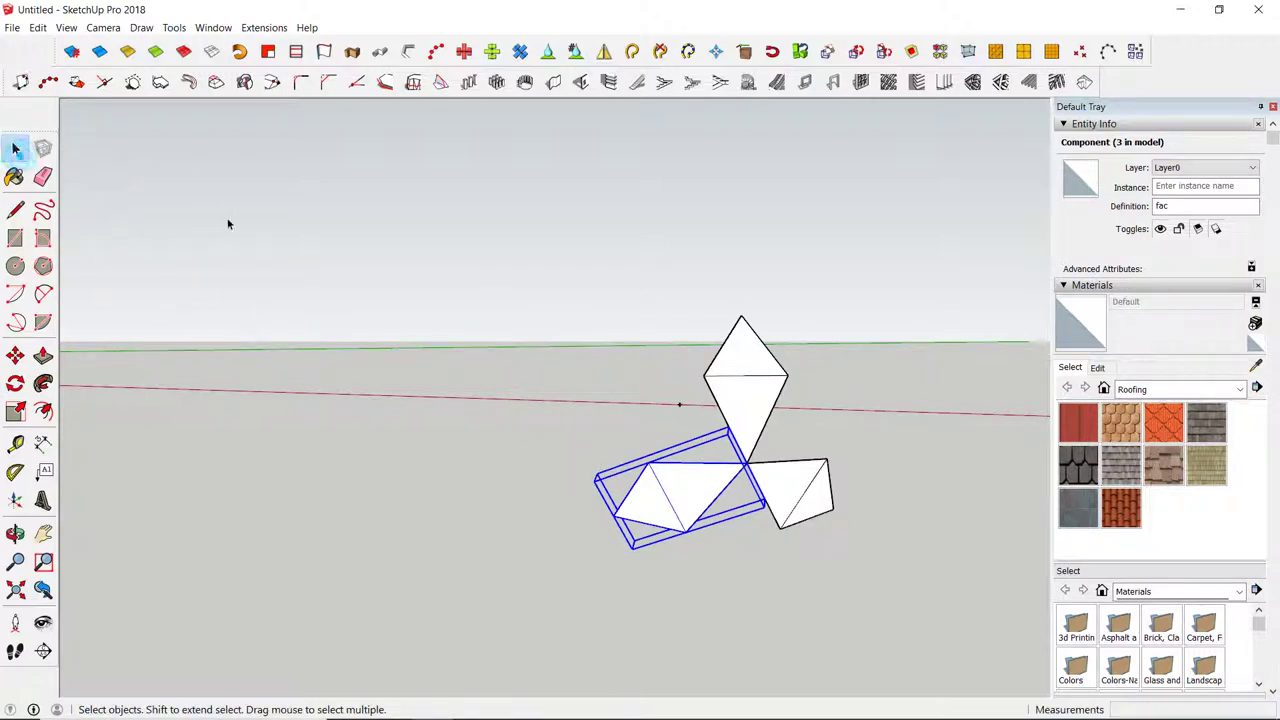
{"action": "left_click", "coordinate": [220, 220]}
Draw lines closing the gap between the upper and lower-left diamonds to form a triangular face.
{"action": "left_click", "coordinate": [15, 210]}
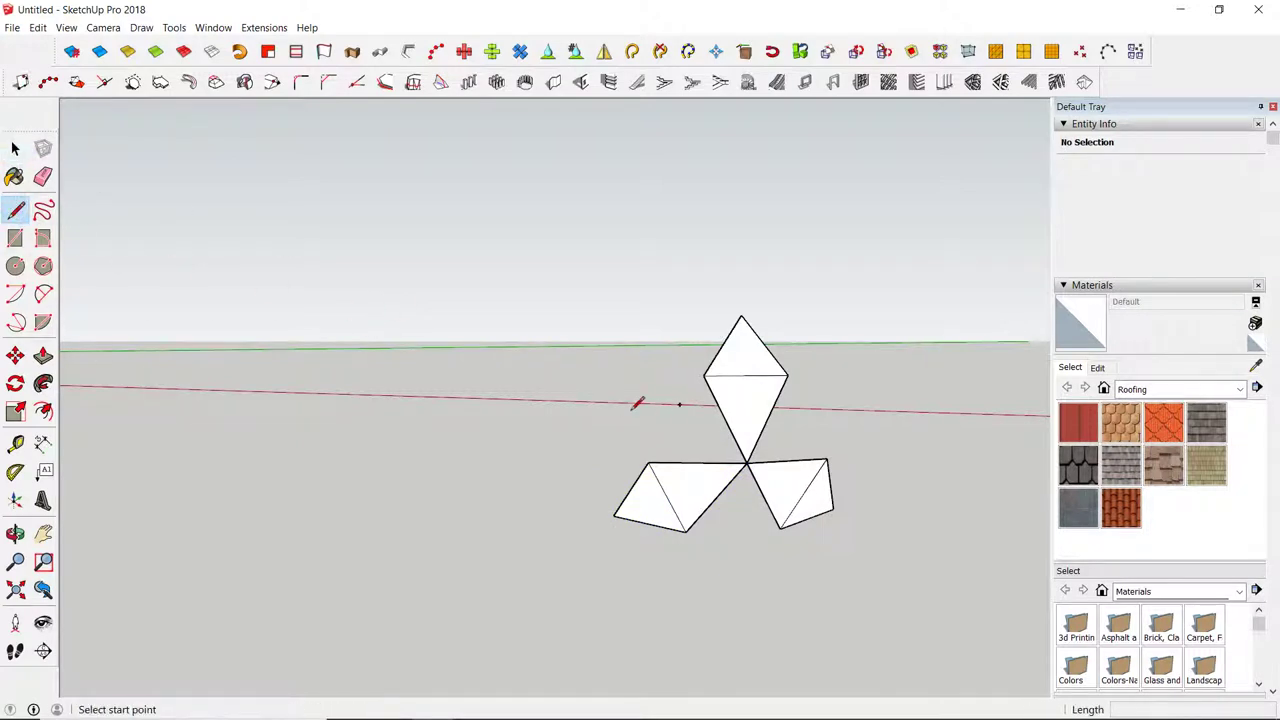
{"action": "left_click", "coordinate": [649, 464]}
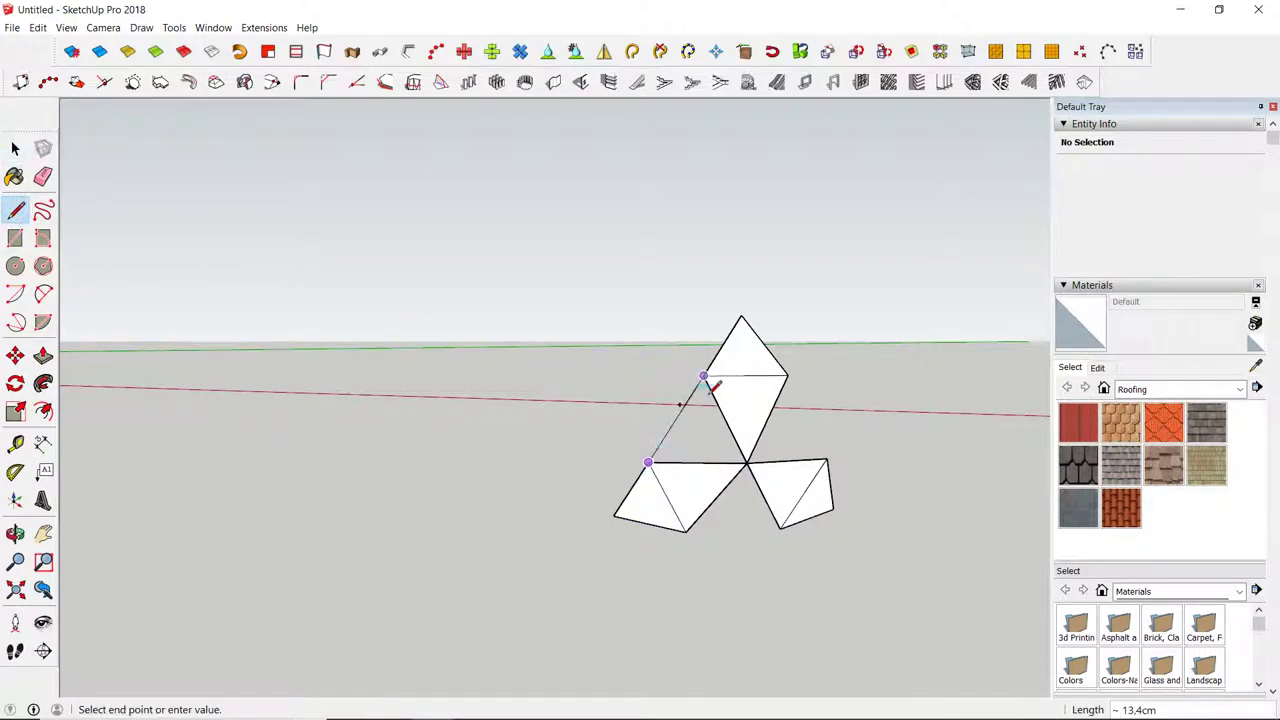
{"action": "left_click", "coordinate": [703, 376]}
{"action": "left_click", "coordinate": [747, 464]}
{"action": "left_click", "coordinate": [649, 463]}
Try a line joining the facing corners of the two lower diamonds, and undo it.
{"action": "left_click", "coordinate": [780, 528]}
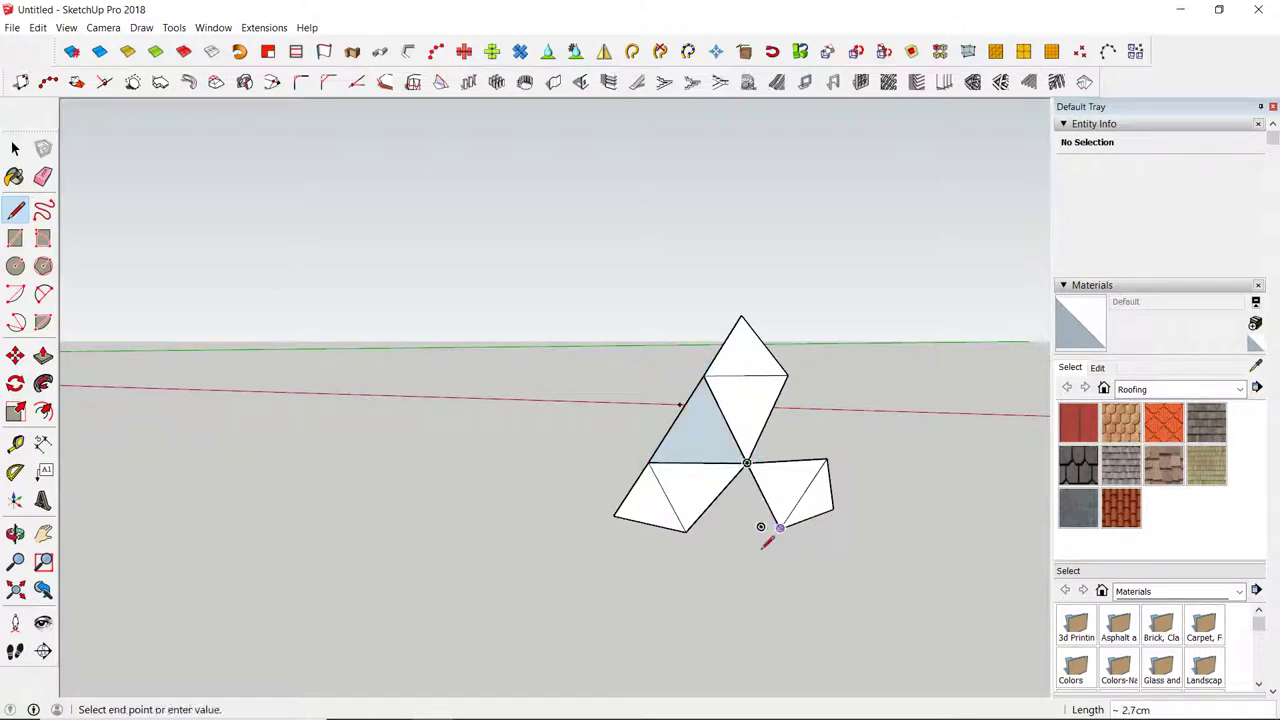
{"action": "left_click", "coordinate": [686, 531]}
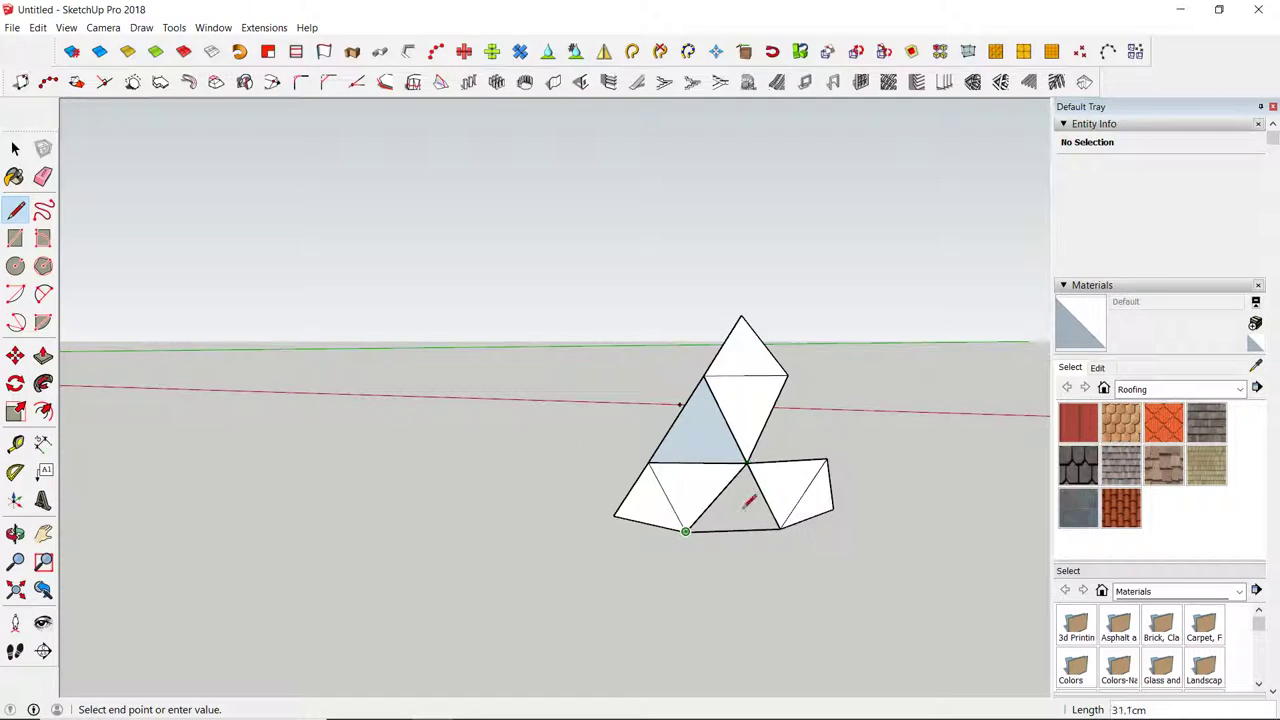
{"action": "key", "text": "Escape"}
{"action": "key", "text": "ctrl+z"}
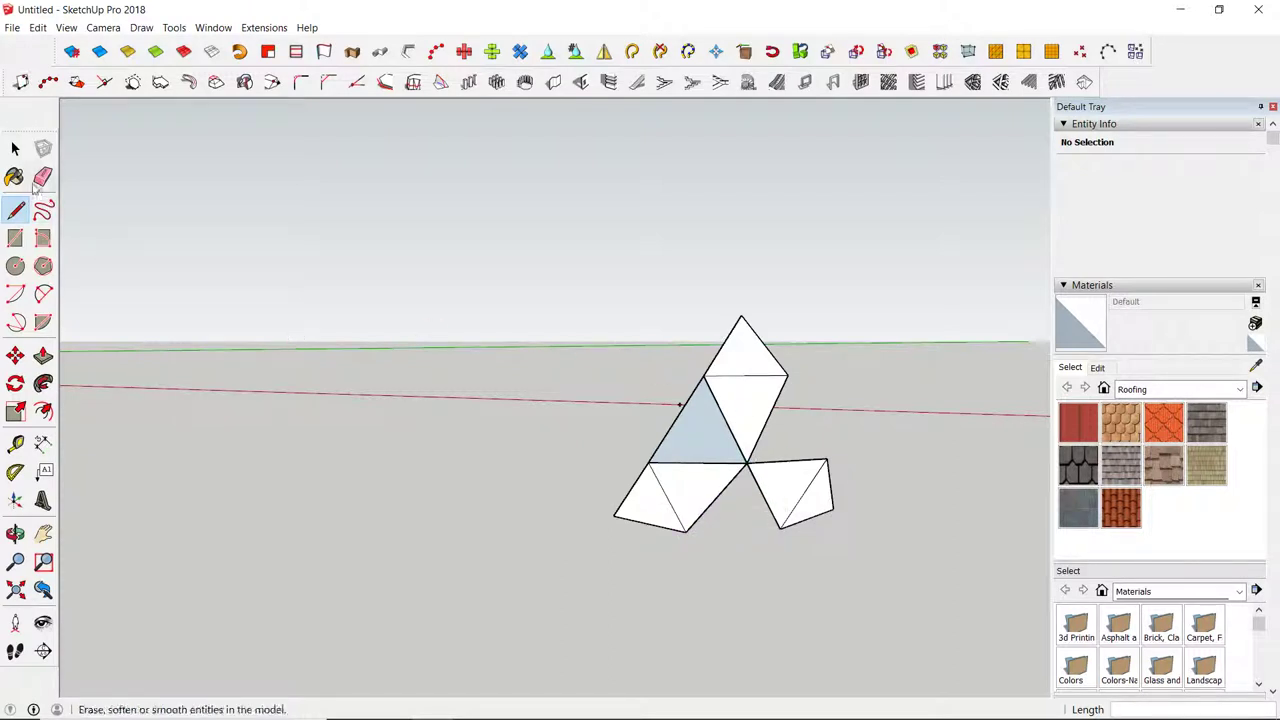
Make the new triangle a component named green, with its axes at the outer edge's midpoint, red along that edge and green toward the diamonds' common vertex.
{"action": "left_click", "coordinate": [15, 148]}
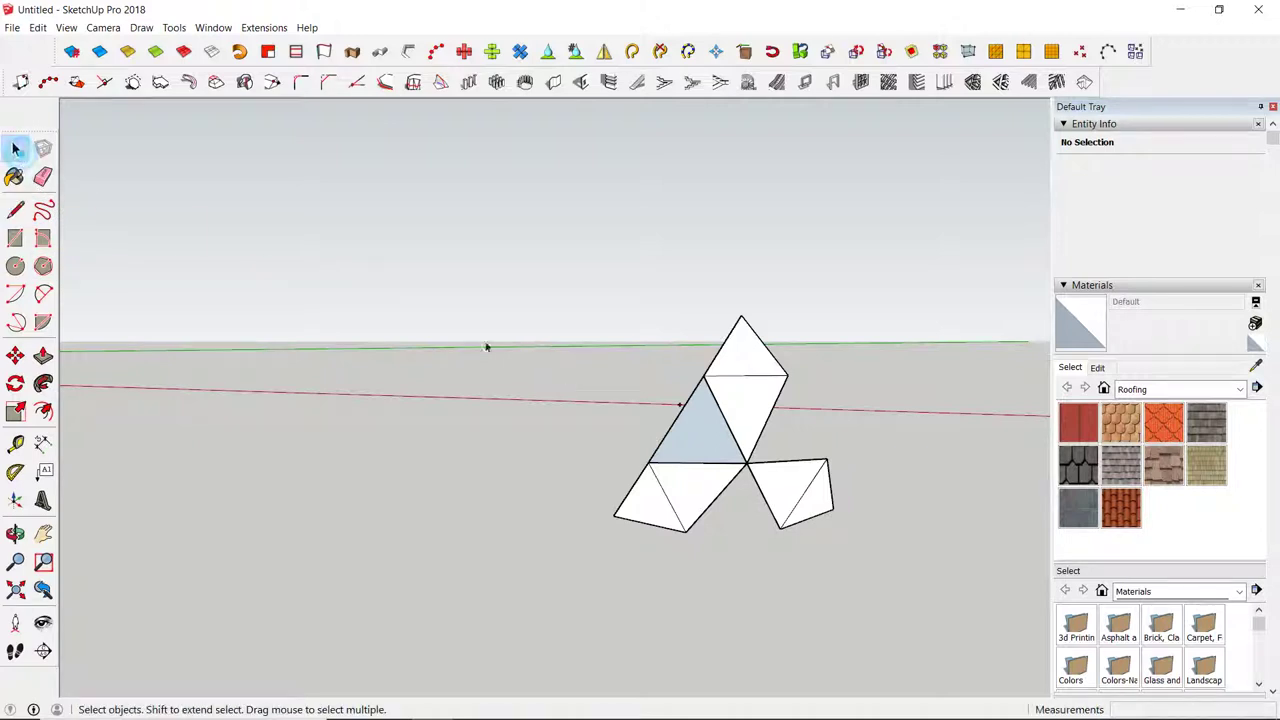
{"action": "double_click", "coordinate": [709, 443]}
{"action": "right_click", "coordinate": [708, 443]}
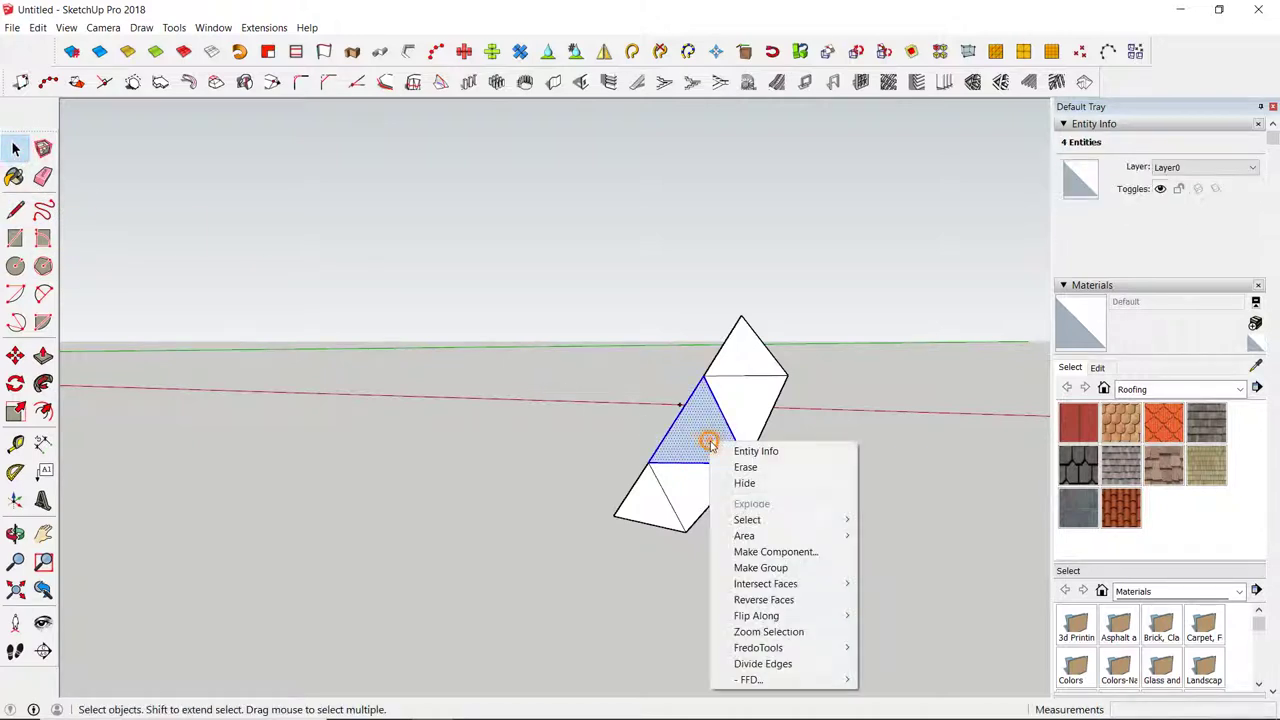
{"action": "left_click", "coordinate": [776, 551]}
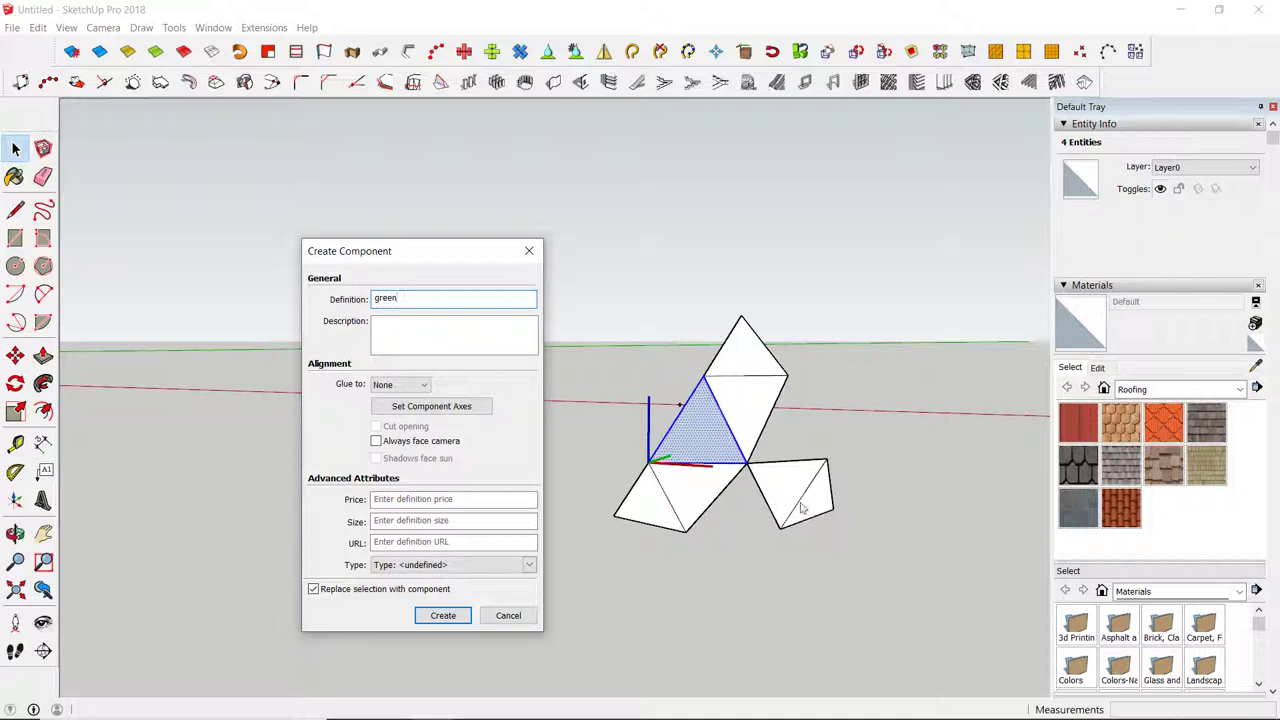
{"action": "left_click", "coordinate": [482, 408]}
{"action": "left_click", "coordinate": [678, 418]}
{"action": "left_click", "coordinate": [706, 377]}
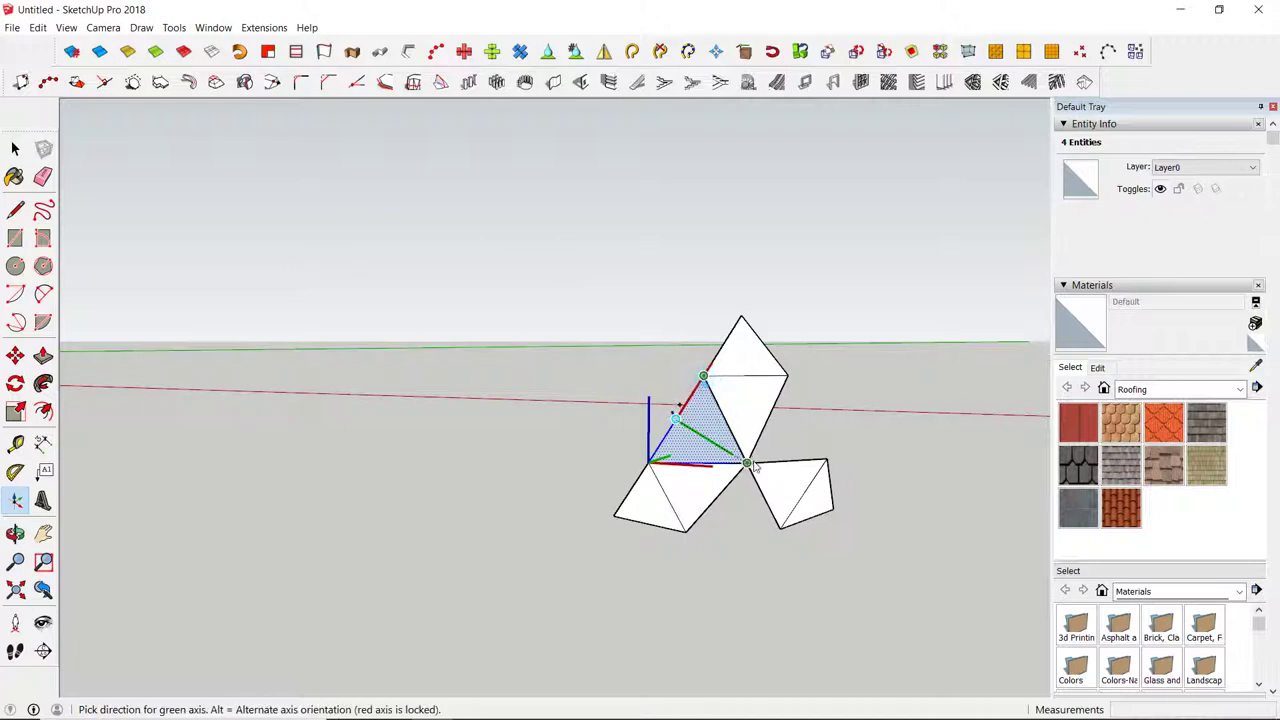
{"action": "left_click", "coordinate": [747, 462]}
{"action": "left_click", "coordinate": [443, 613]}
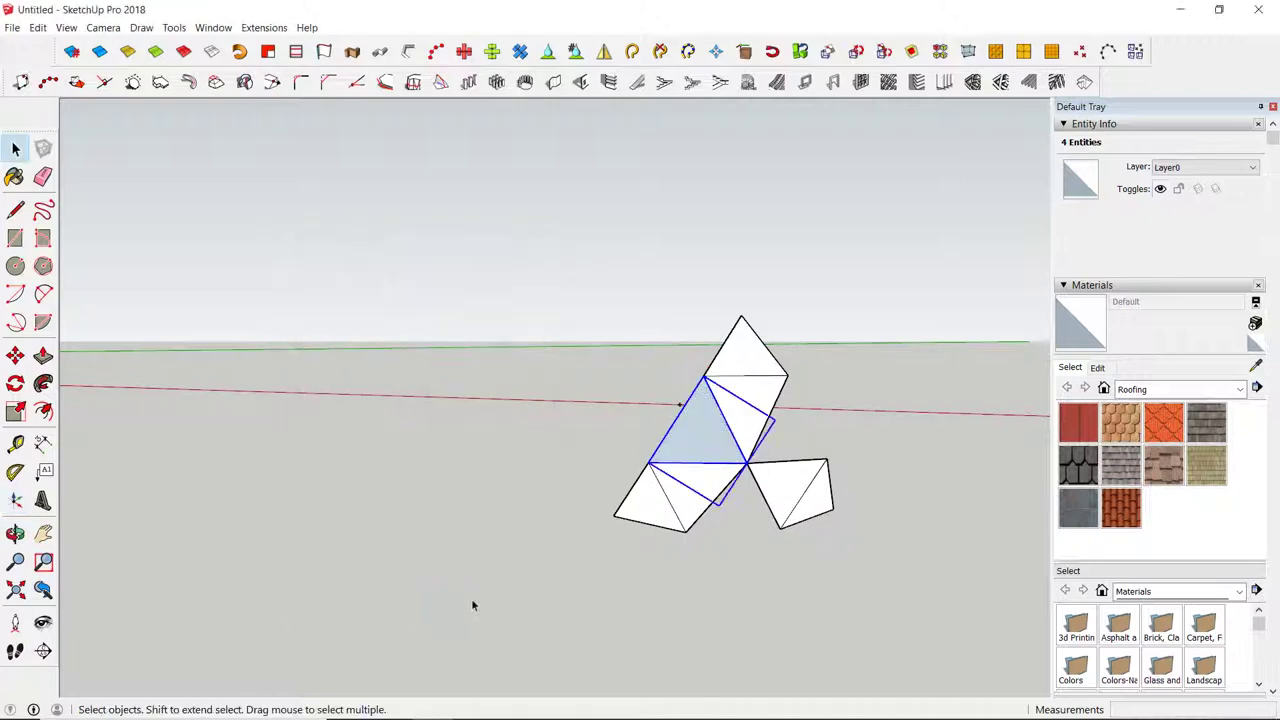
Rotate-copy the green component with x2 copies about the axis from the centre guide point through the diamonds' common vertex, filling the remaining gaps.
{"action": "left_click", "coordinate": [15, 383]}
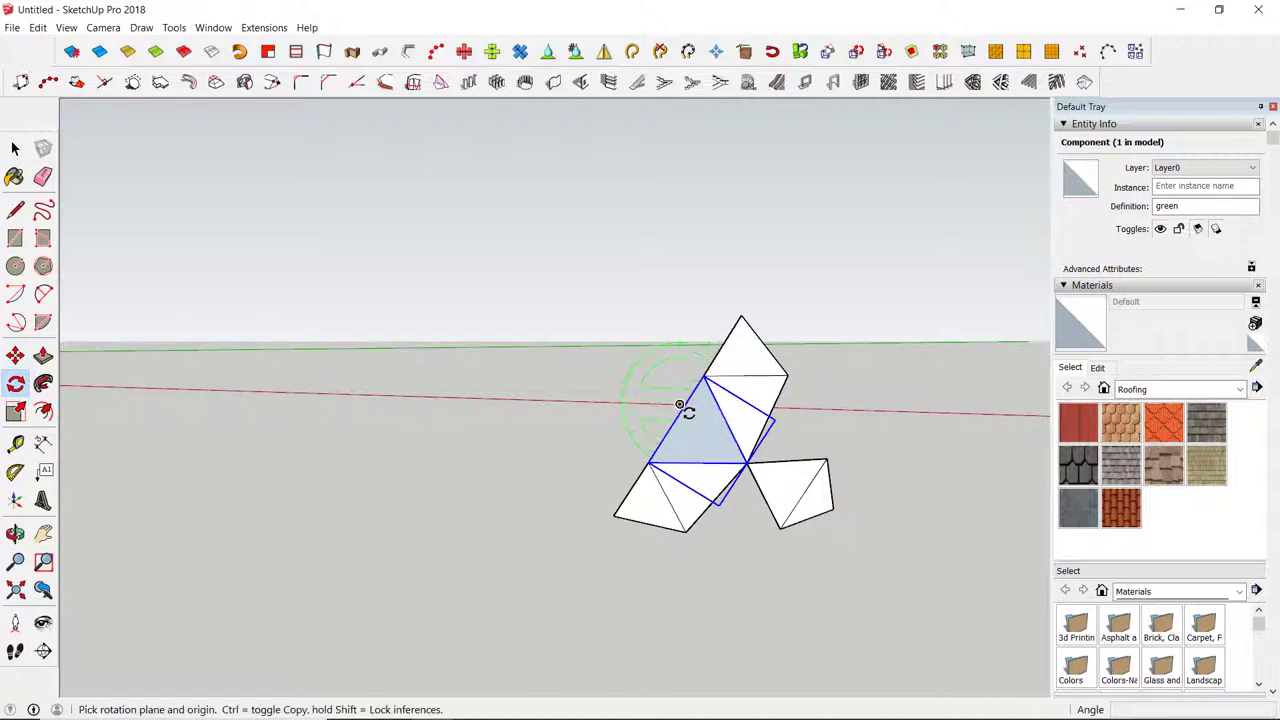
{"action": "left_click_drag", "start_coordinate": [679, 404], "coordinate": [666, 476]}
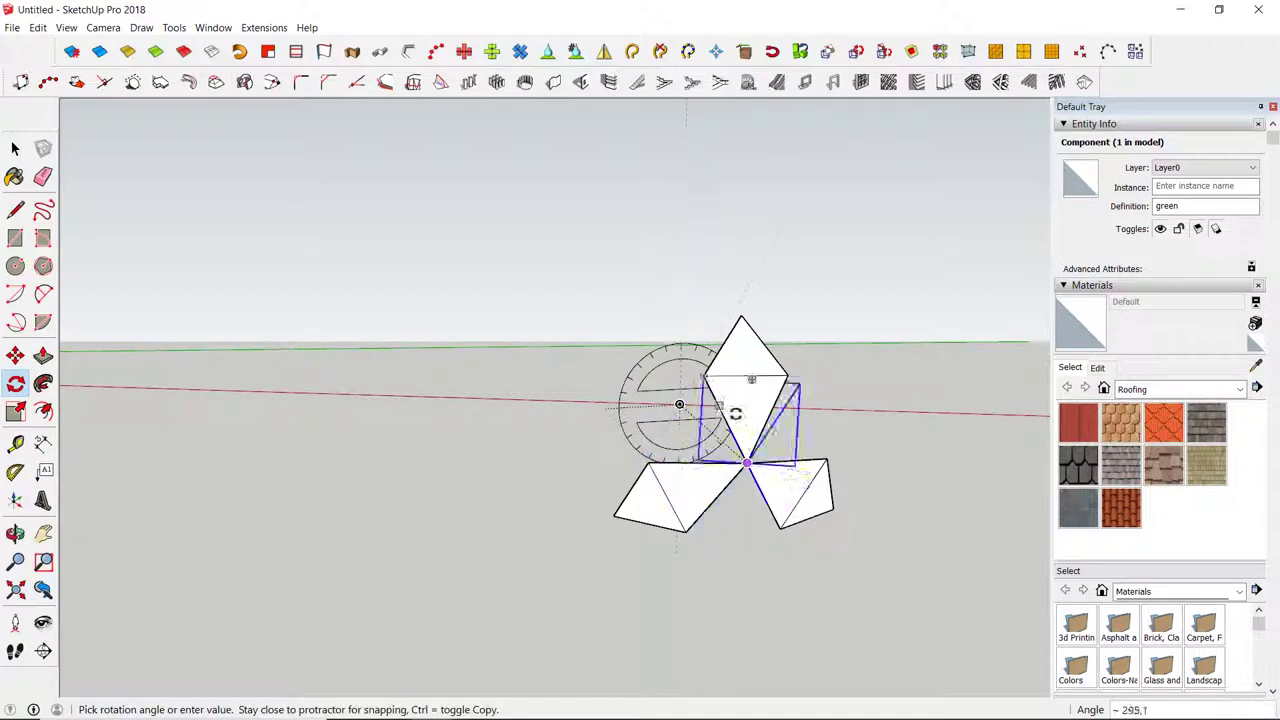
{"action": "key", "text": "ctrl"}
{"action": "left_click", "coordinate": [799, 389]}
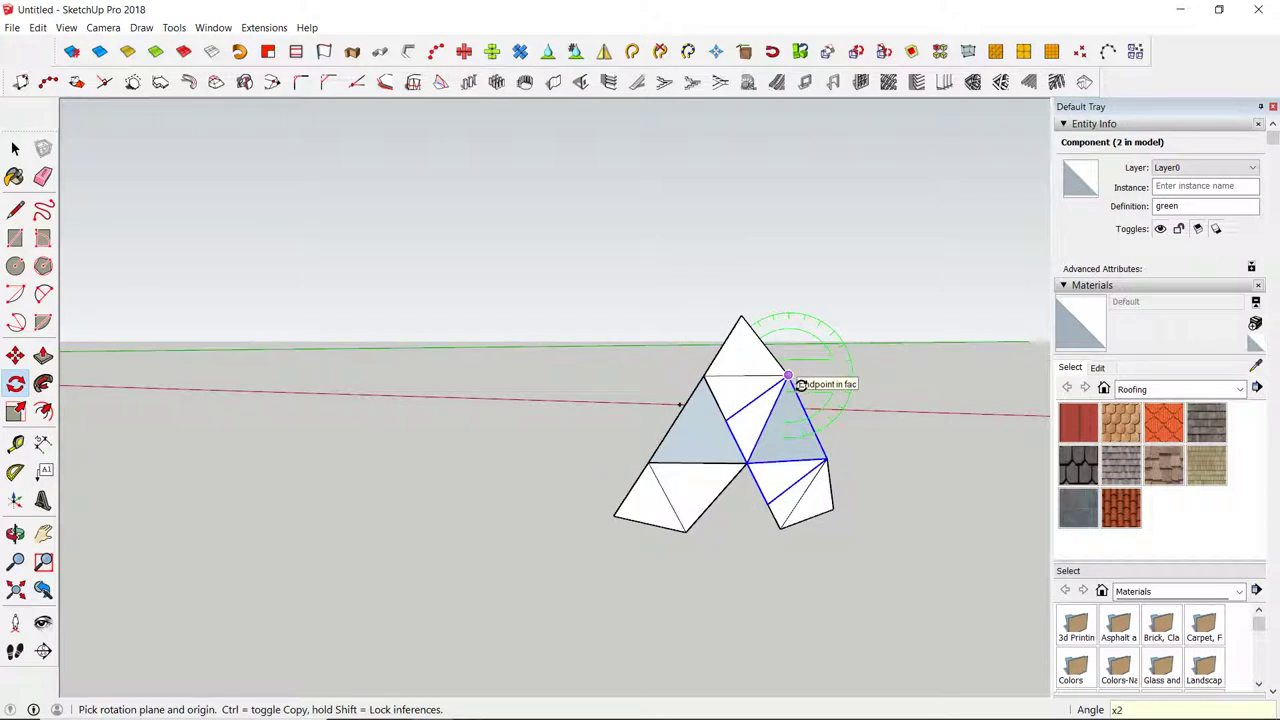
{"action": "key", "text": "Return"}
Group all the diamond and triangle components of the large triangular panel together.
{"action": "left_click", "coordinate": [16, 150]}
{"action": "left_click_drag", "start_coordinate": [871, 314], "coordinate": [560, 594]}
{"action": "right_click", "coordinate": [727, 458]}
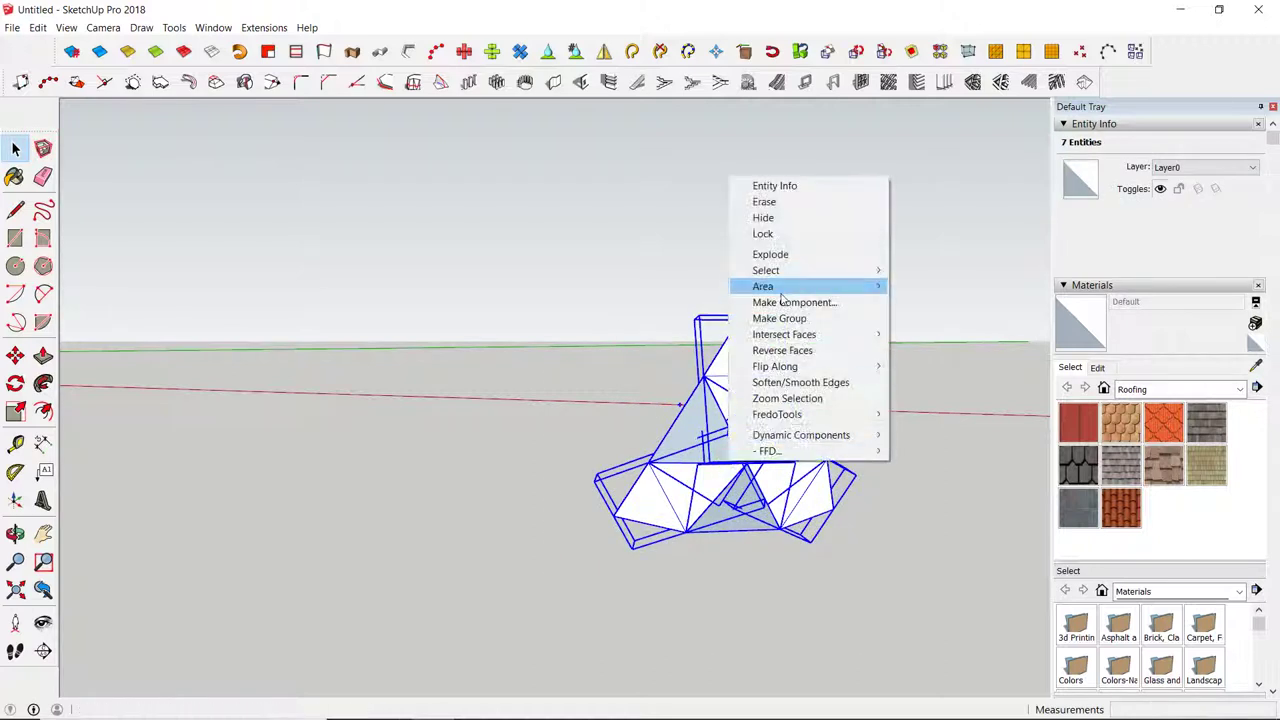
{"action": "left_click", "coordinate": [792, 319]}
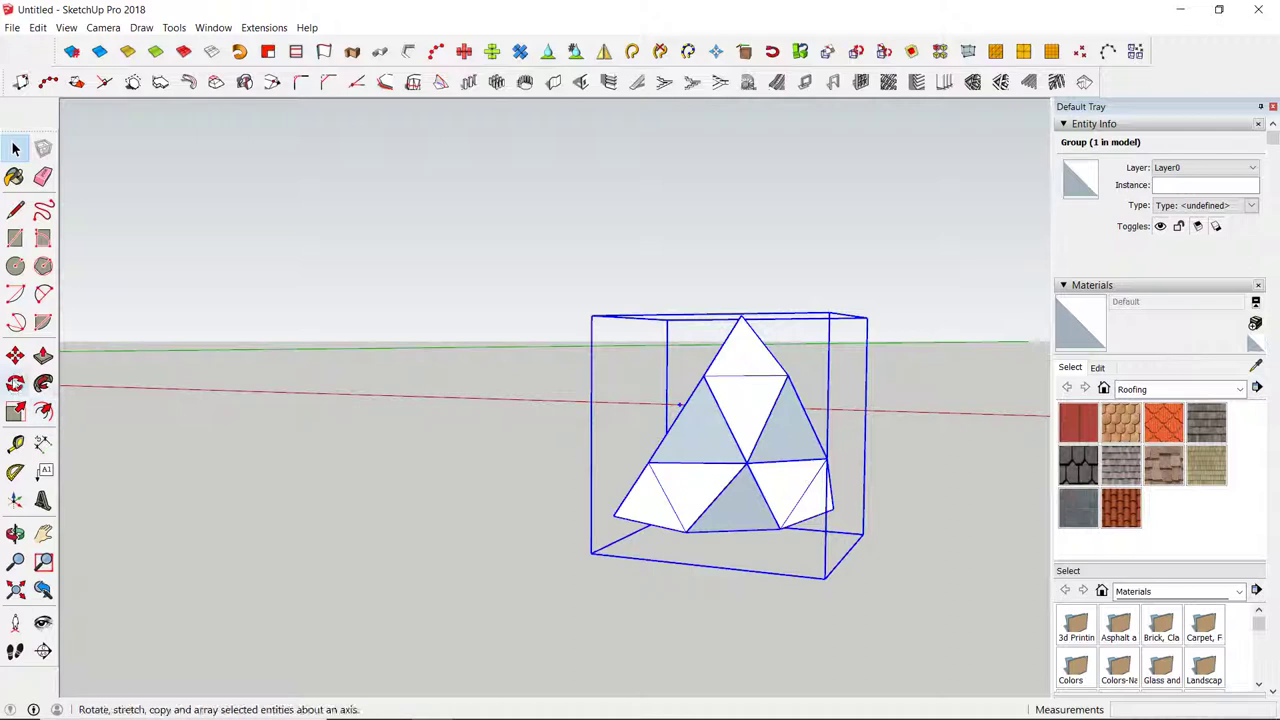
Rotate-copy the panel group by 72° about the axis from the centre guide point through its top vertex, making two copies.
{"action": "left_click", "coordinate": [15, 383]}
{"action": "left_click", "coordinate": [679, 404]}
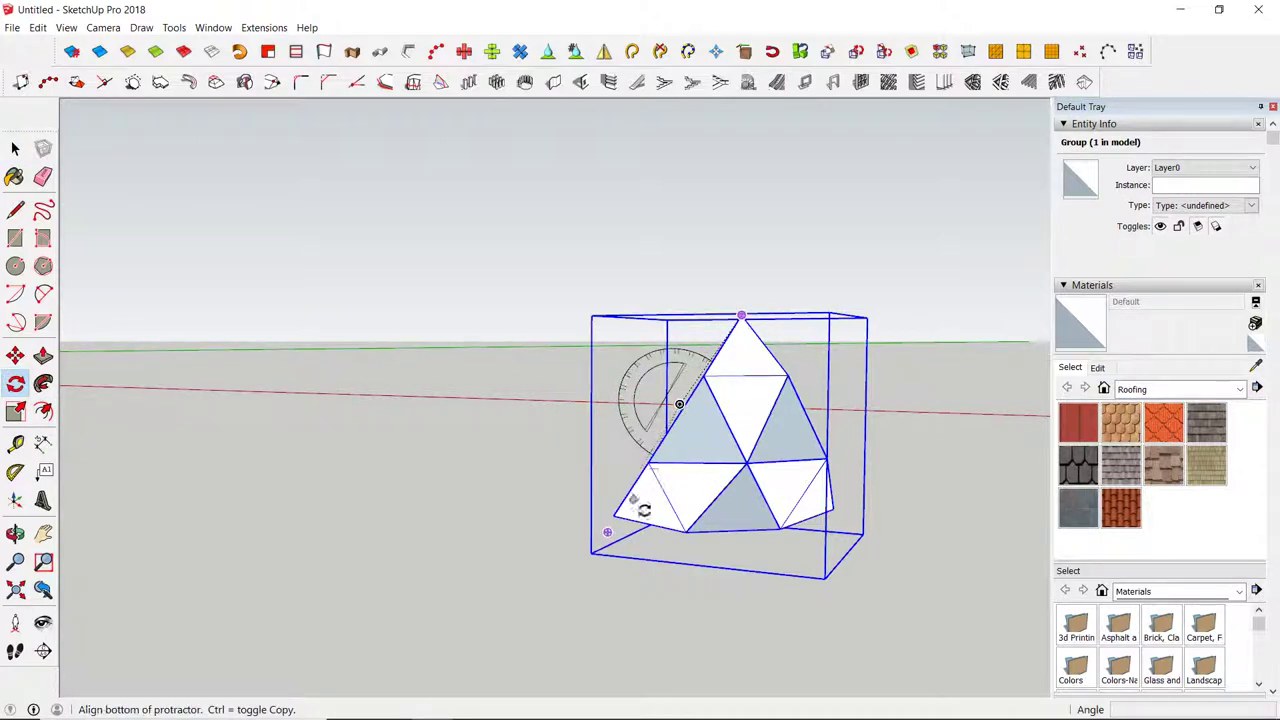
{"action": "left_click", "coordinate": [618, 530]}
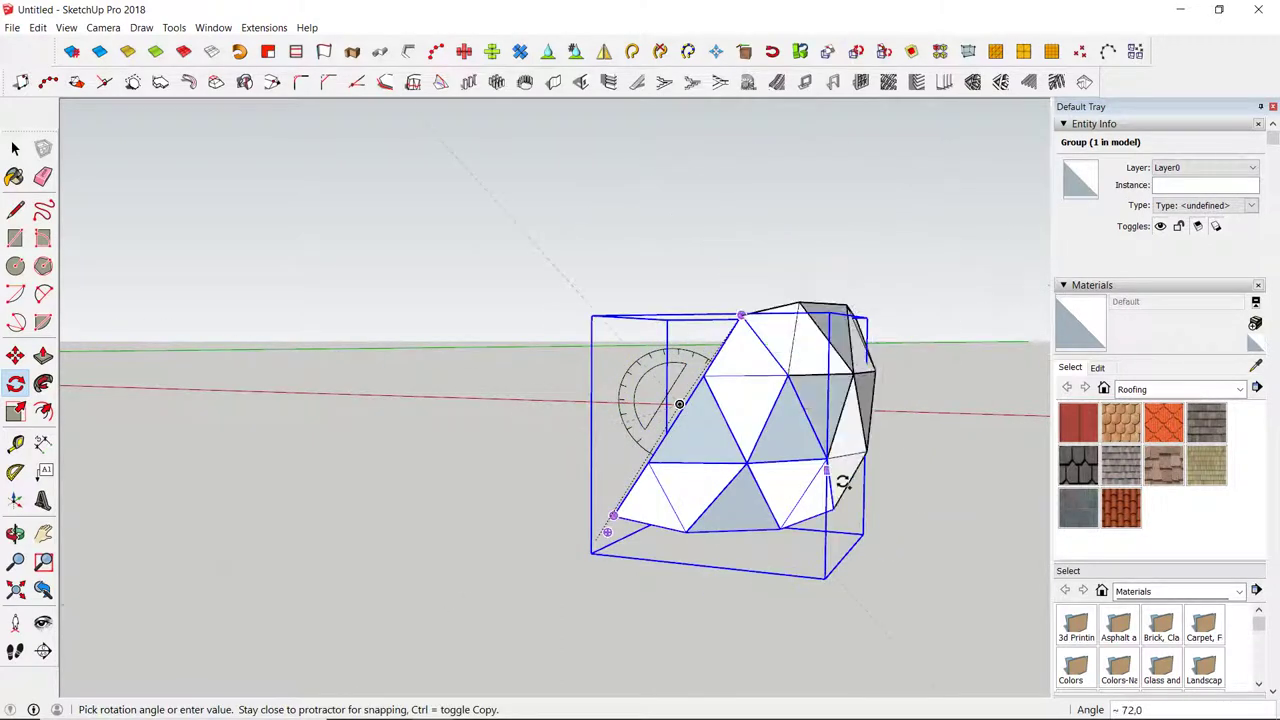
{"action": "left_click", "coordinate": [847, 517]}
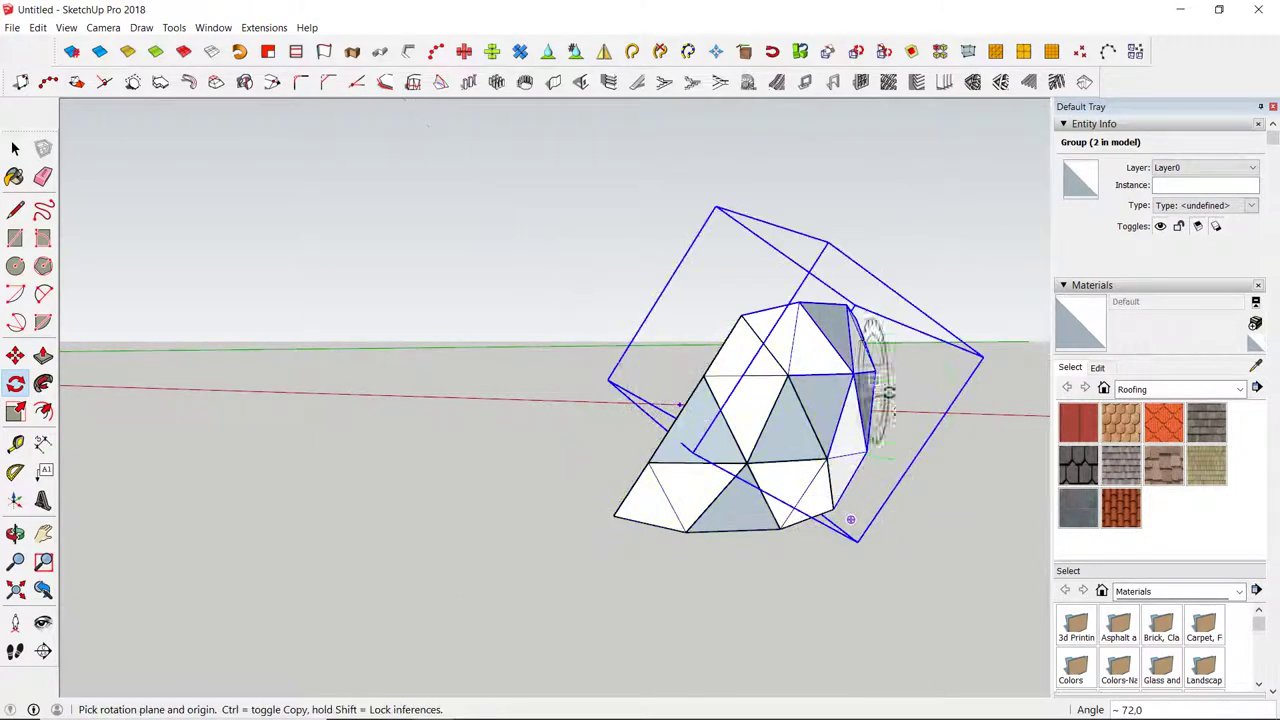
{"action": "middle_click_drag", "start_coordinate": [775, 470], "coordinate": [606, 523]}
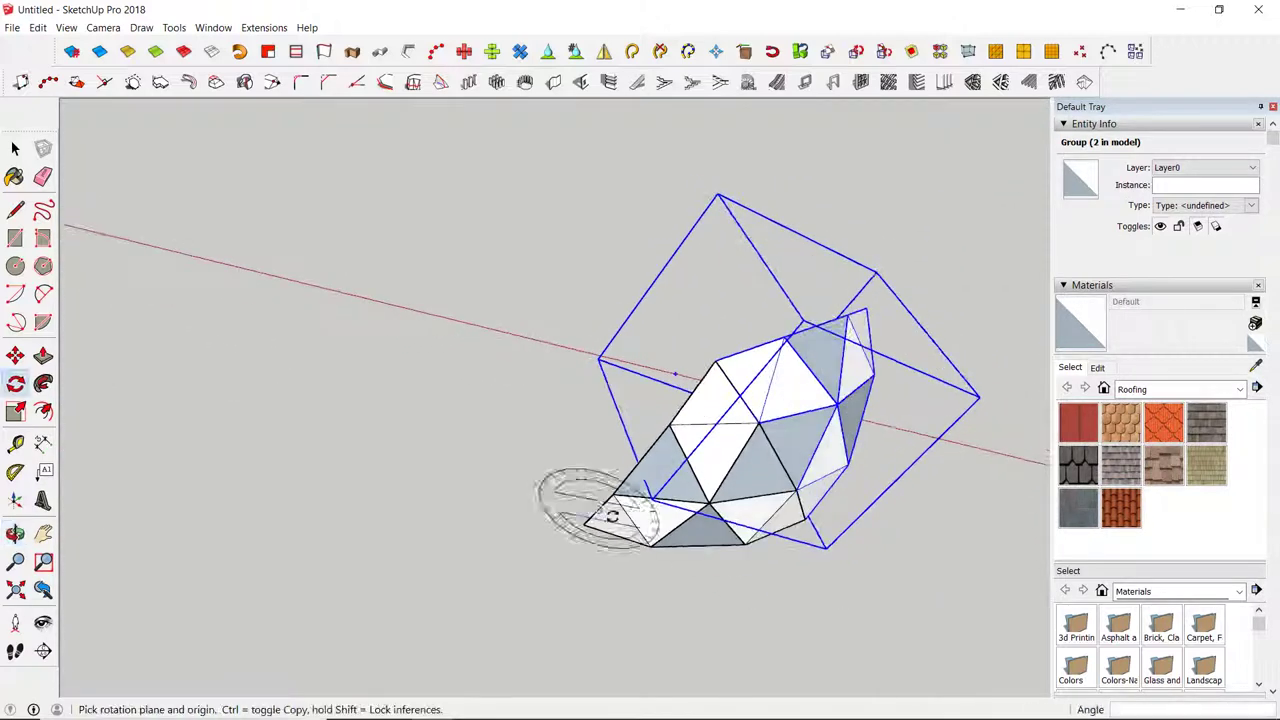
{"action": "left_click", "coordinate": [24, 150]}
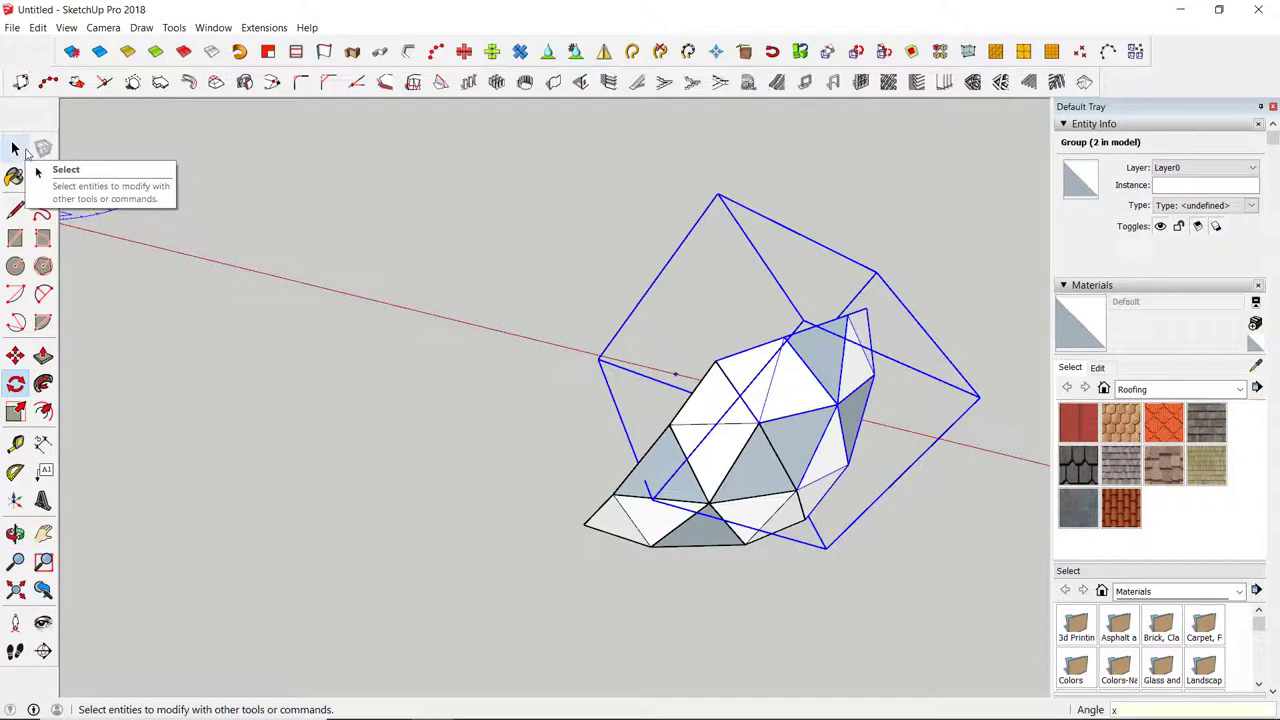
{"action": "middle_click_drag", "start_coordinate": [584, 281], "coordinate": [443, 263]}
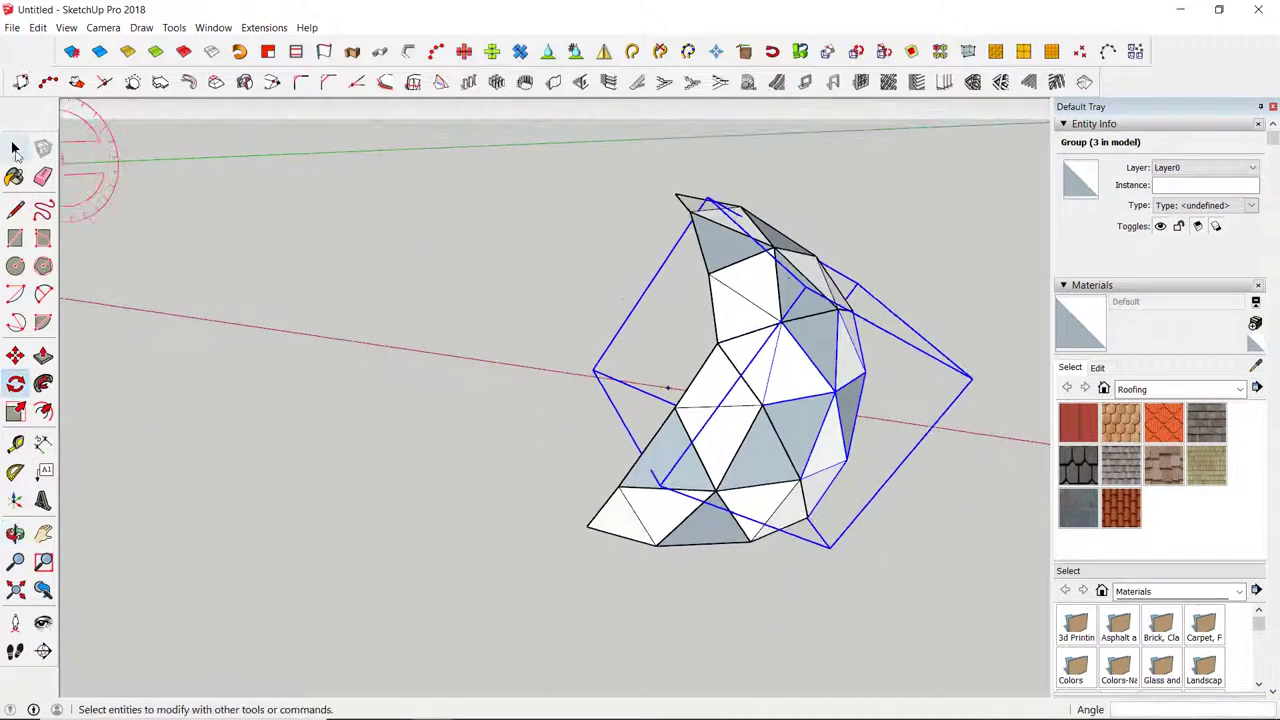
Rotate-copy the original panel group by 288° about the axis from the centre through its lower-right vertex, placing one copy below it.
{"action": "left_click", "coordinate": [15, 148]}
{"action": "left_click", "coordinate": [673, 530]}
{"action": "middle_click_drag", "start_coordinate": [673, 530], "coordinate": [733, 588]}
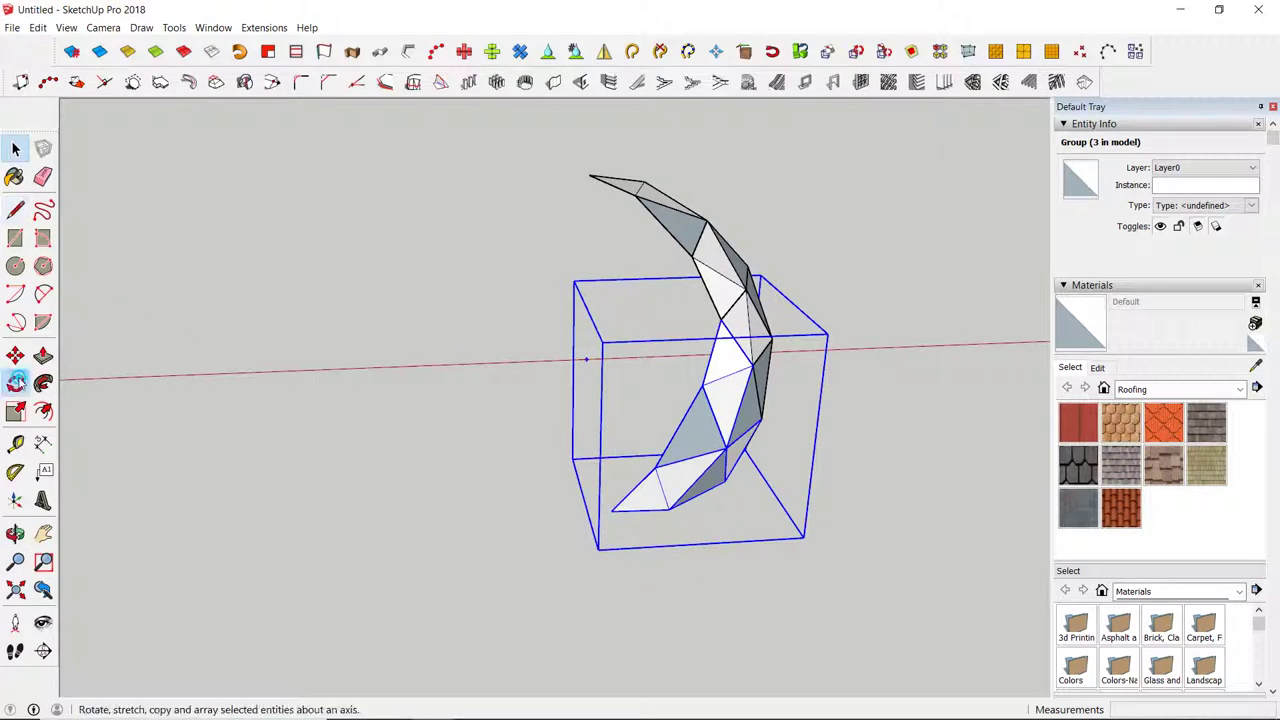
{"action": "left_click", "coordinate": [15, 383]}
{"action": "middle_click_drag", "start_coordinate": [737, 503], "coordinate": [720, 481]}
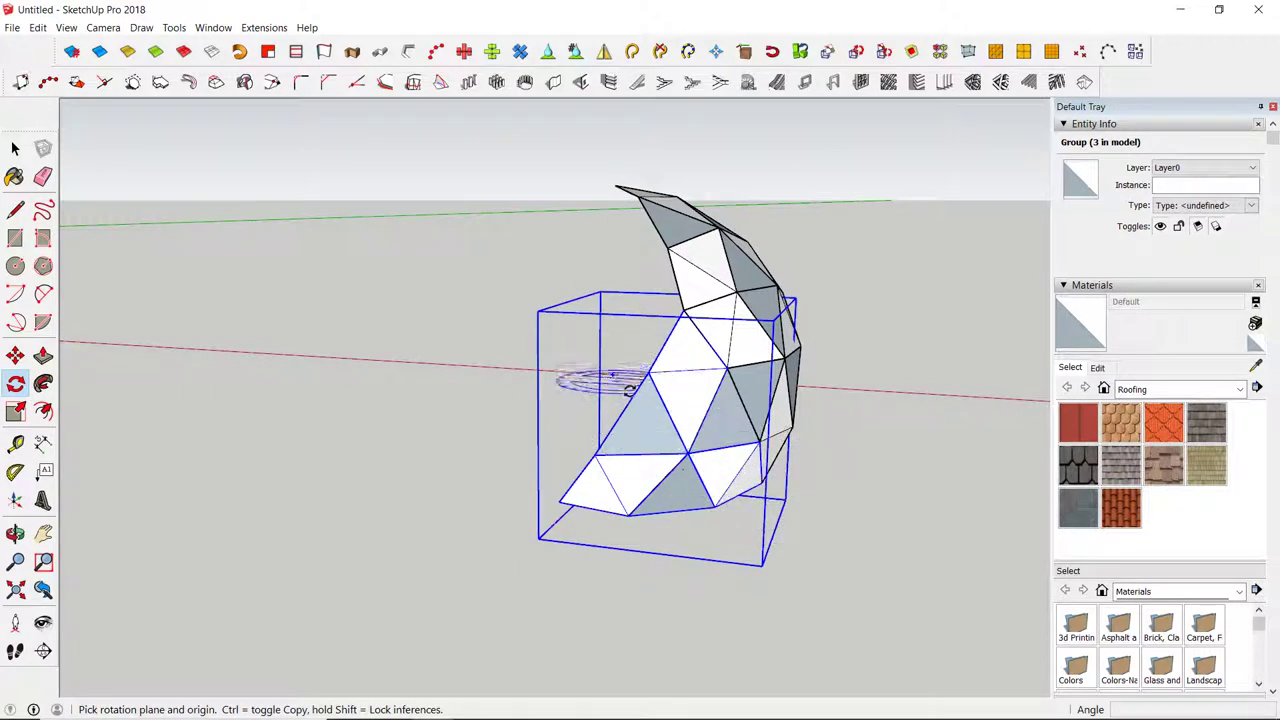
{"action": "left_click_drag", "start_coordinate": [613, 374], "coordinate": [700, 326]}
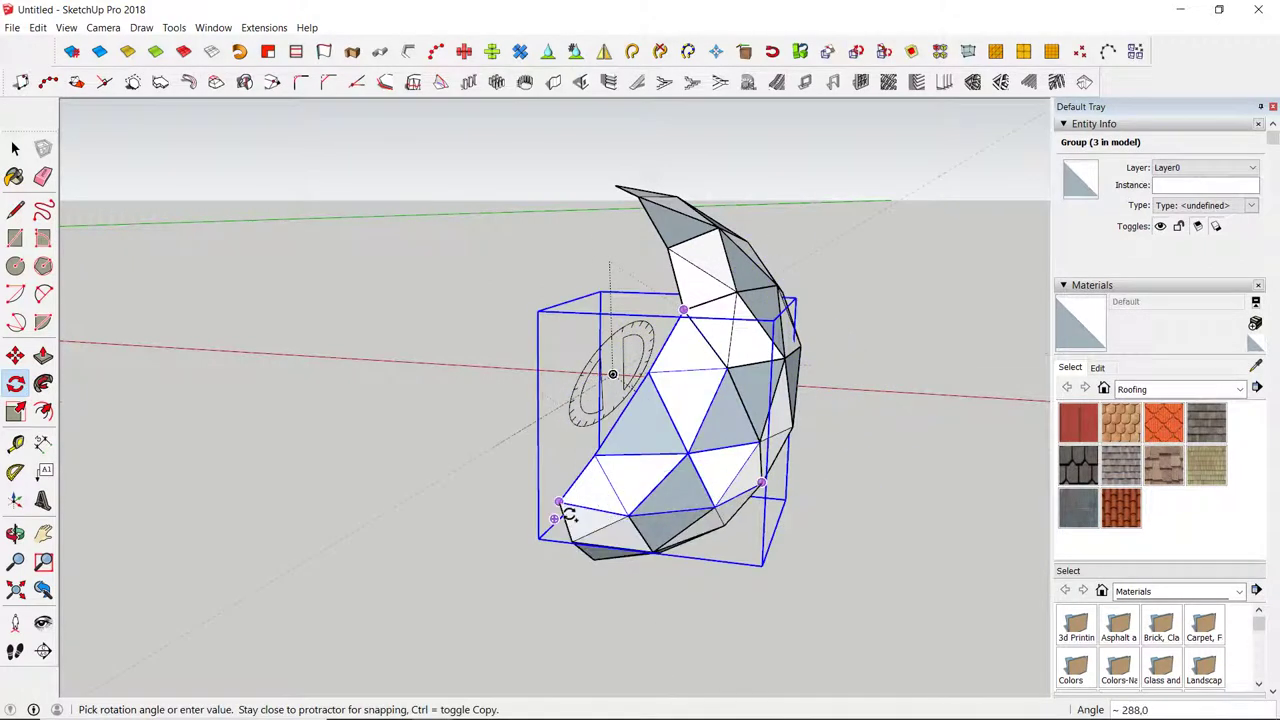
{"action": "left_click", "coordinate": [500, 537]}
{"action": "middle_click_drag", "start_coordinate": [500, 537], "coordinate": [786, 580]}
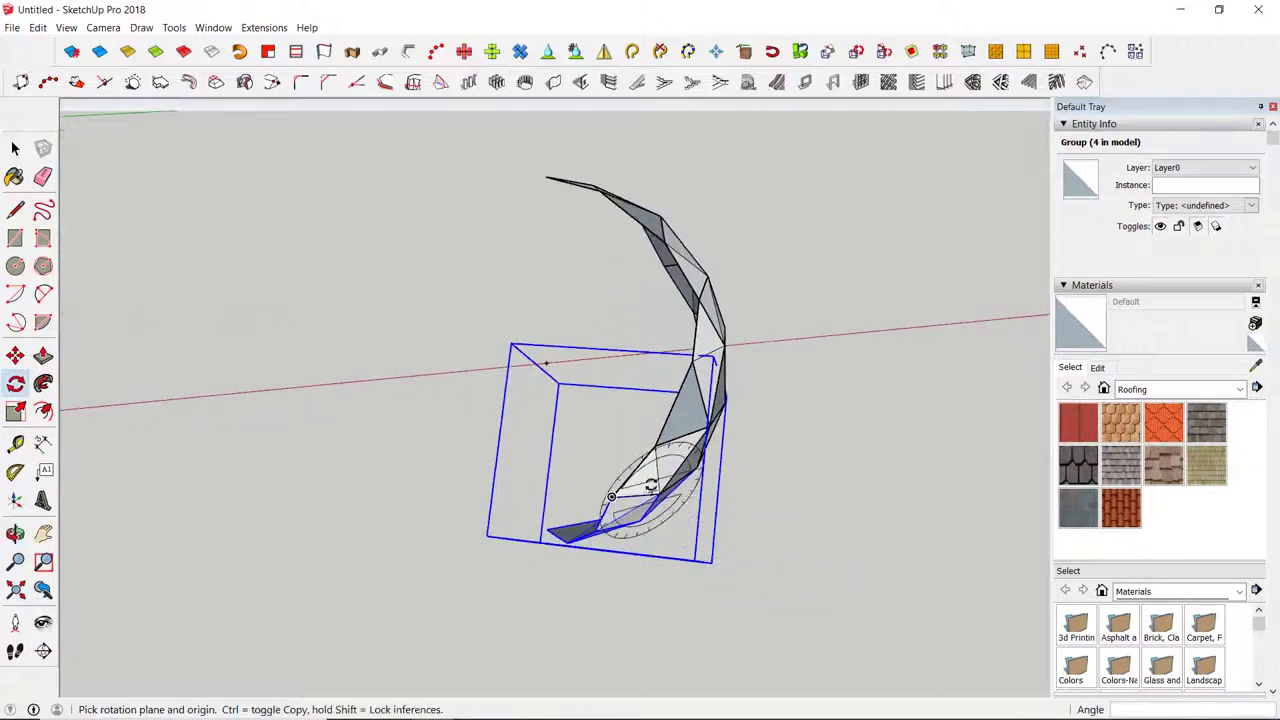
{"action": "left_click", "coordinate": [14, 148]}
{"action": "left_click", "coordinate": [15, 355]}
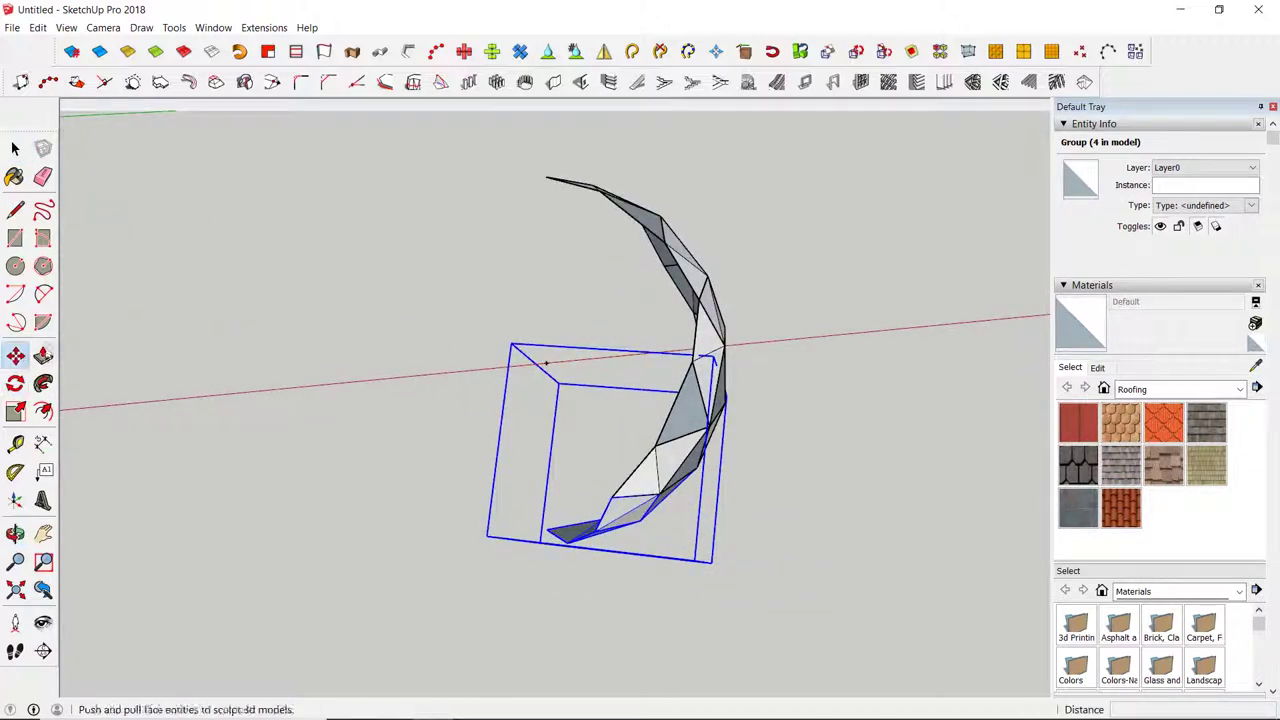
{"action": "left_click", "coordinate": [15, 383]}
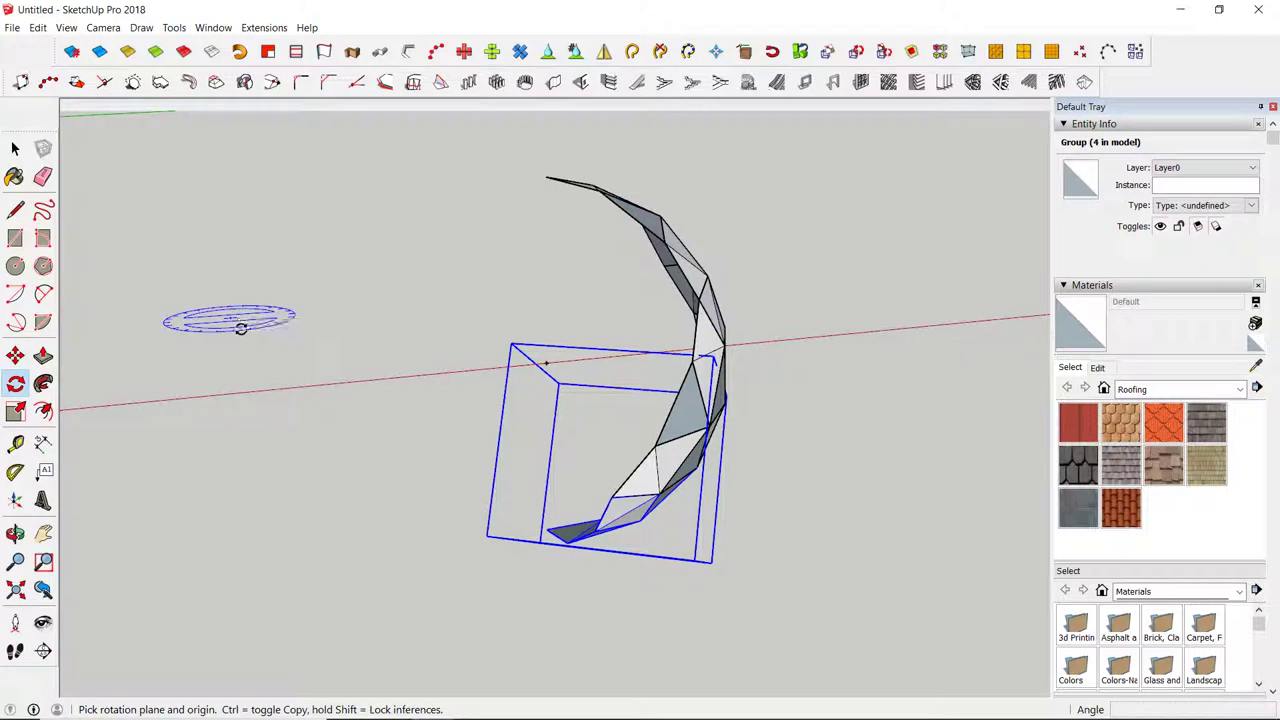
Select all four panel groups and rotate-copy them by 72° with x4 copies about the vertical axis through the topmost vertex, closing the sphere.
{"action": "left_click", "coordinate": [15, 148]}
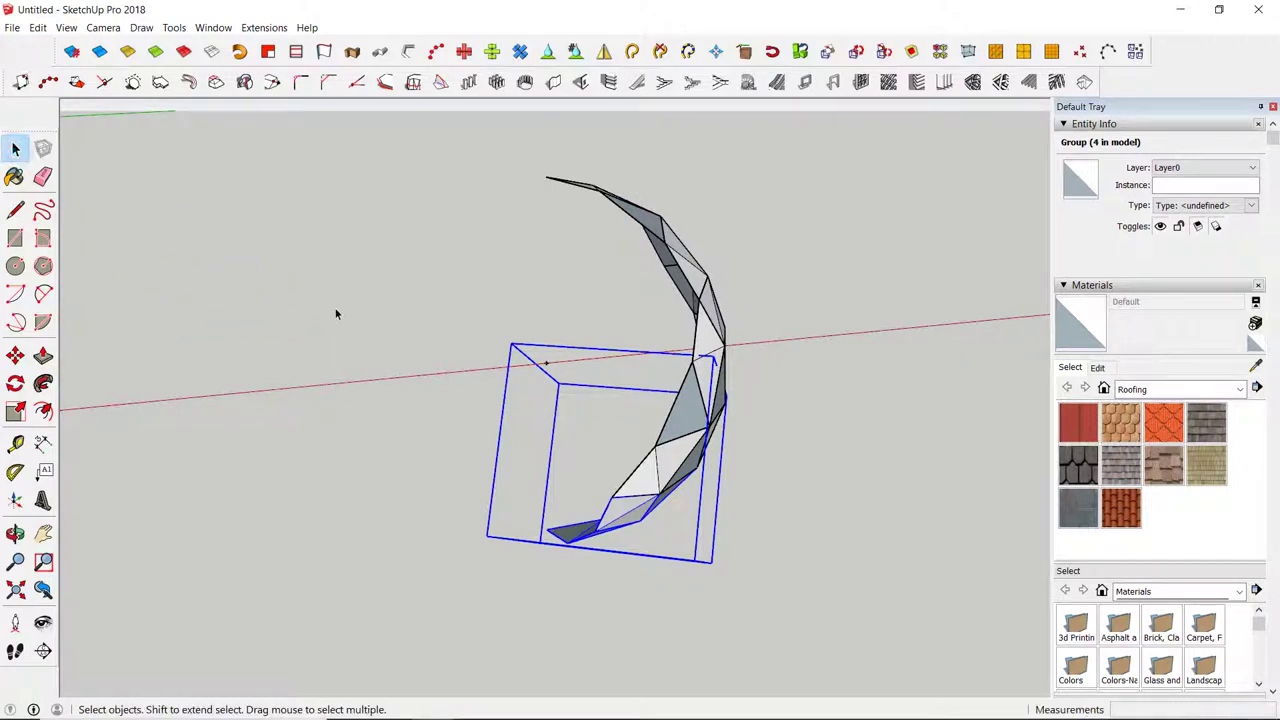
{"action": "key", "text": "ctrl+a"}
{"action": "left_click", "coordinate": [15, 383]}
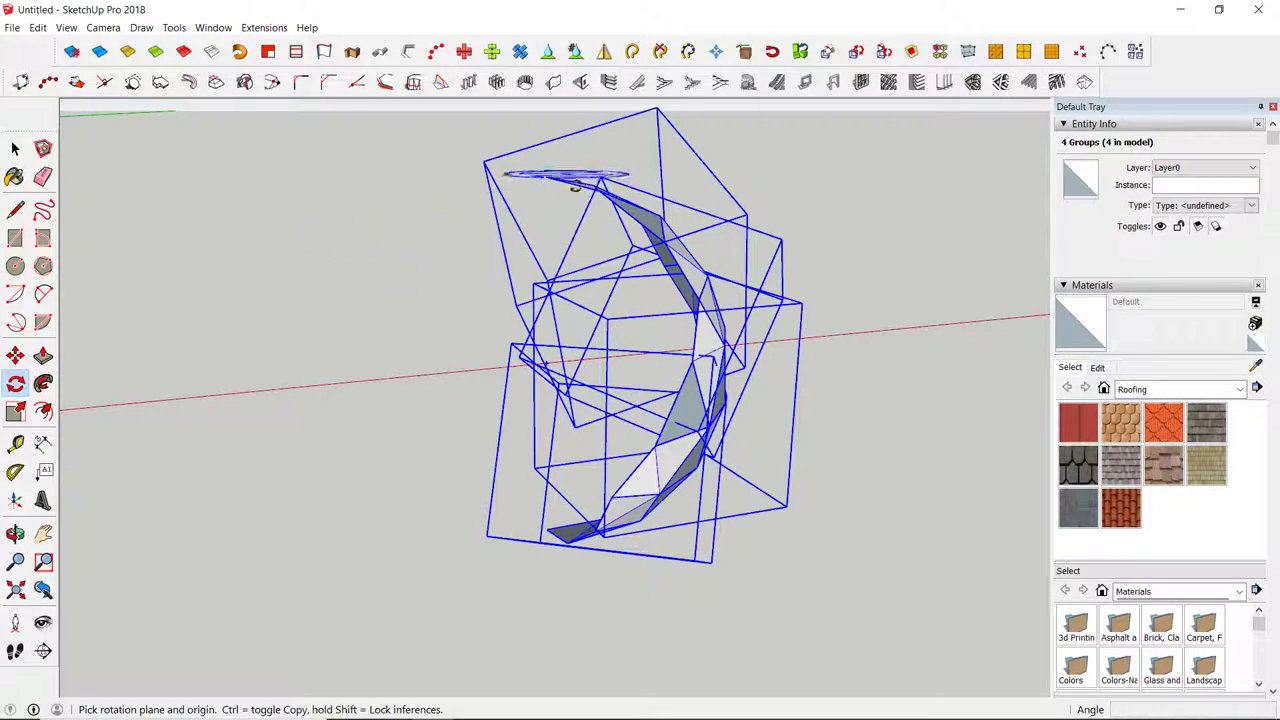
{"action": "left_click", "coordinate": [546, 177]}
{"action": "middle_click_drag", "start_coordinate": [649, 324], "coordinate": [357, 371]}
{"action": "left_click", "coordinate": [756, 327]}
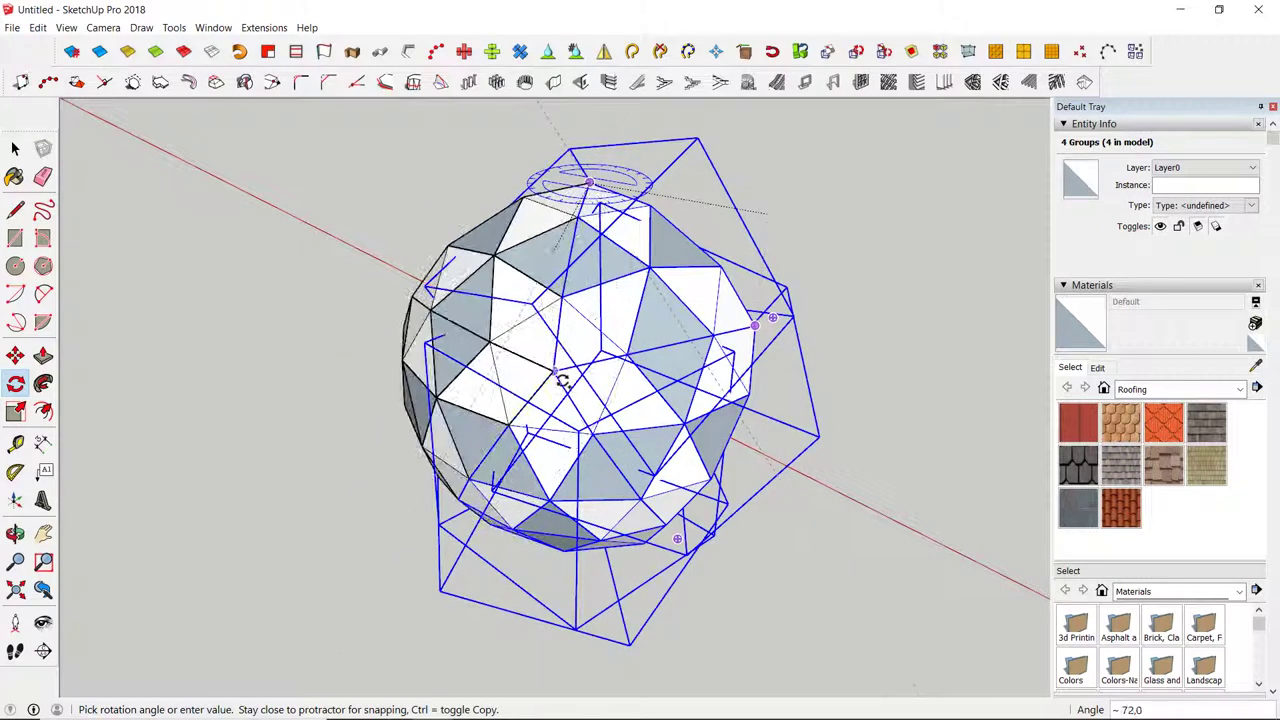
{"action": "left_click", "coordinate": [562, 380]}
{"action": "middle_click_drag", "start_coordinate": [562, 380], "coordinate": [125, 363]}
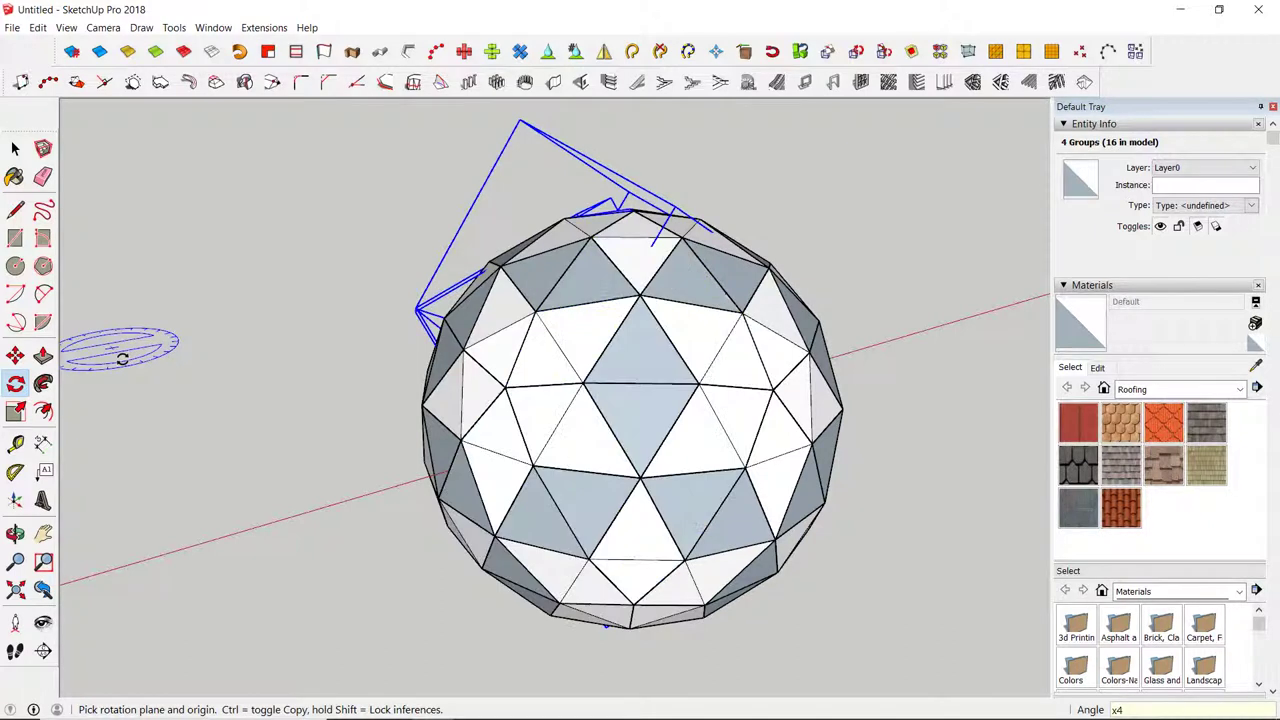
{"action": "key", "text": "space"}
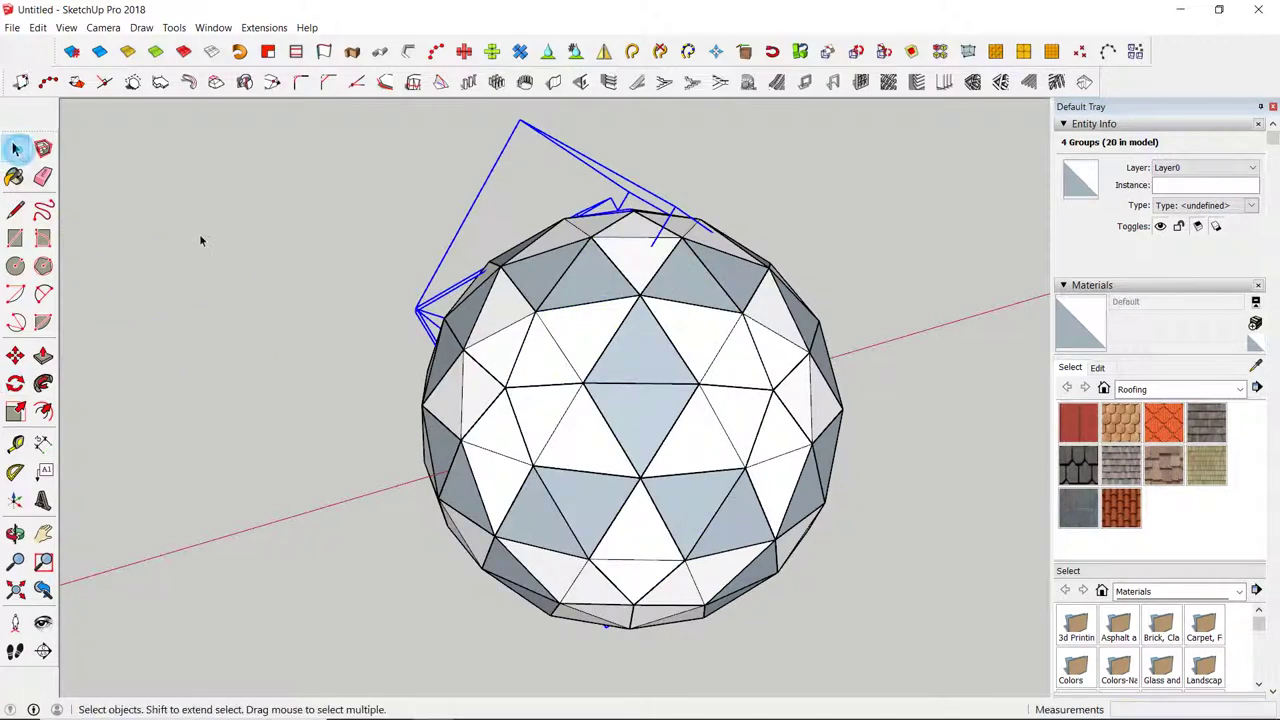
{"action": "left_click", "coordinate": [156, 217]}
Draw a horizontal rectangle about 118 by 54.3 cm on the ground plane, crossing the sphere.
{"action": "middle_click_drag", "start_coordinate": [611, 397], "coordinate": [522, 524]}
{"action": "scroll", "coordinate": [523, 429], "scroll_direction": "down", "scroll_amount": 3}
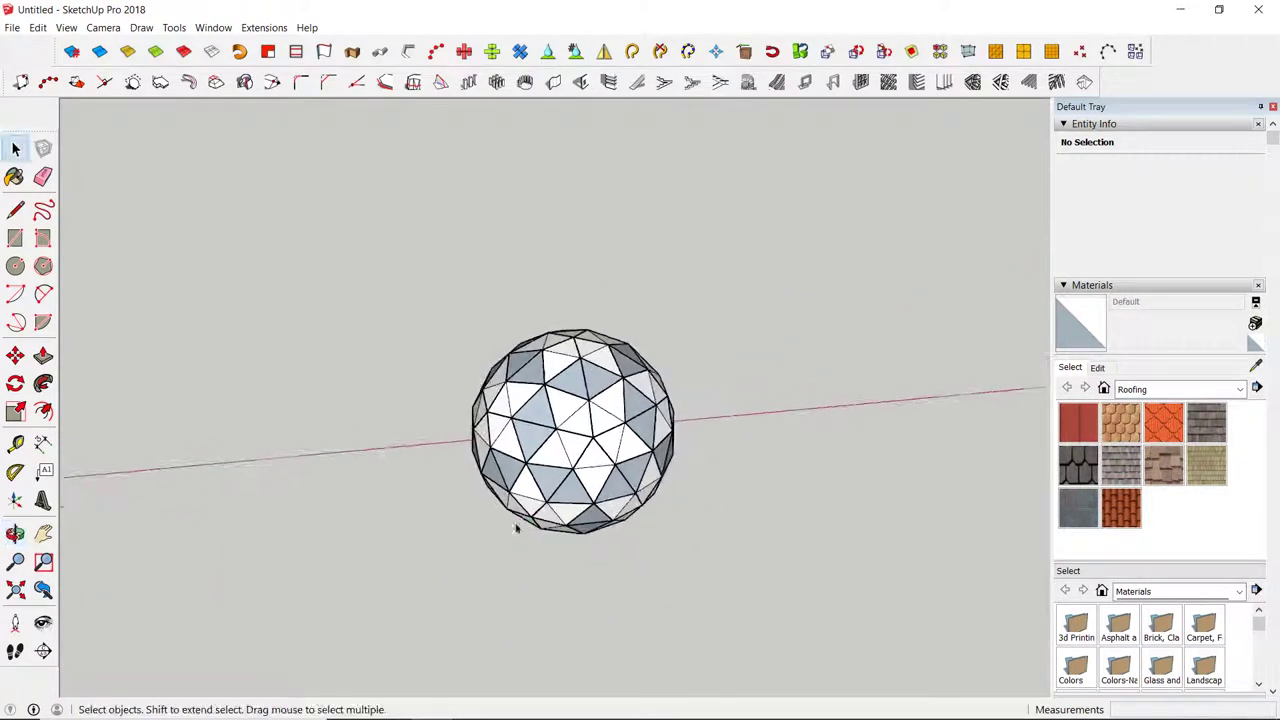
{"action": "left_click", "coordinate": [43, 355]}
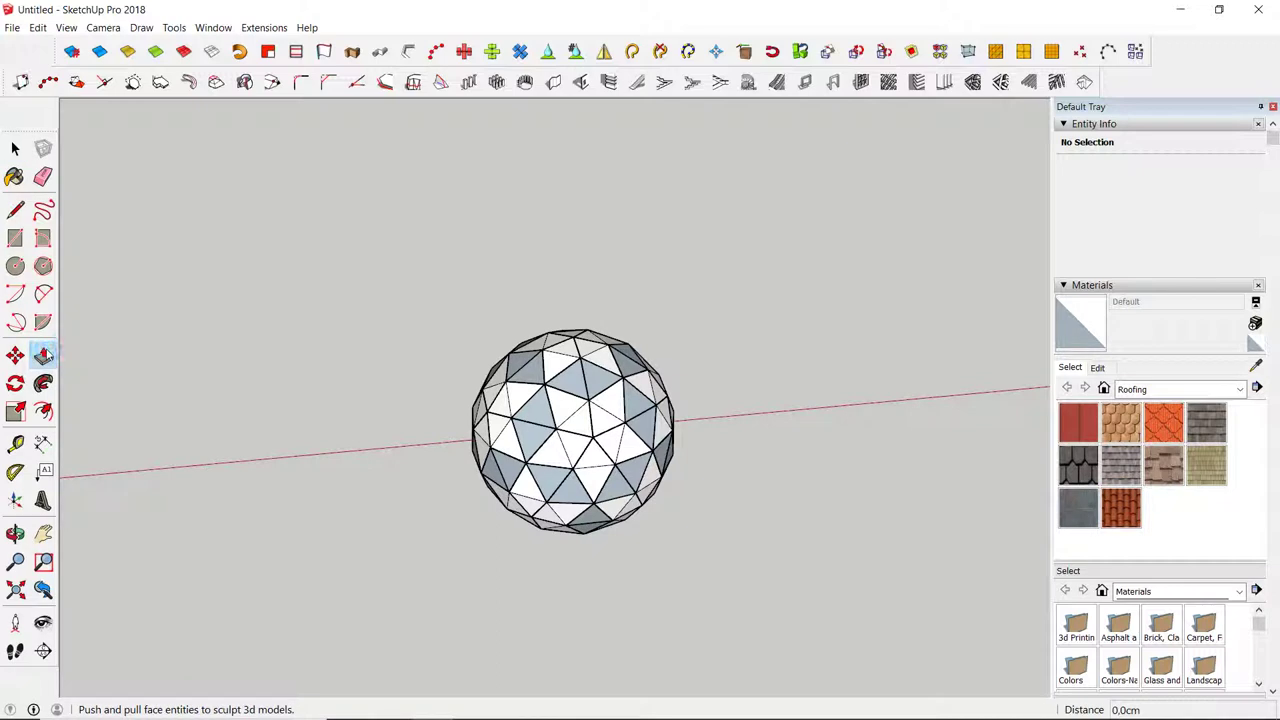
{"action": "left_click", "coordinate": [15, 237]}
{"action": "left_click", "coordinate": [322, 570]}
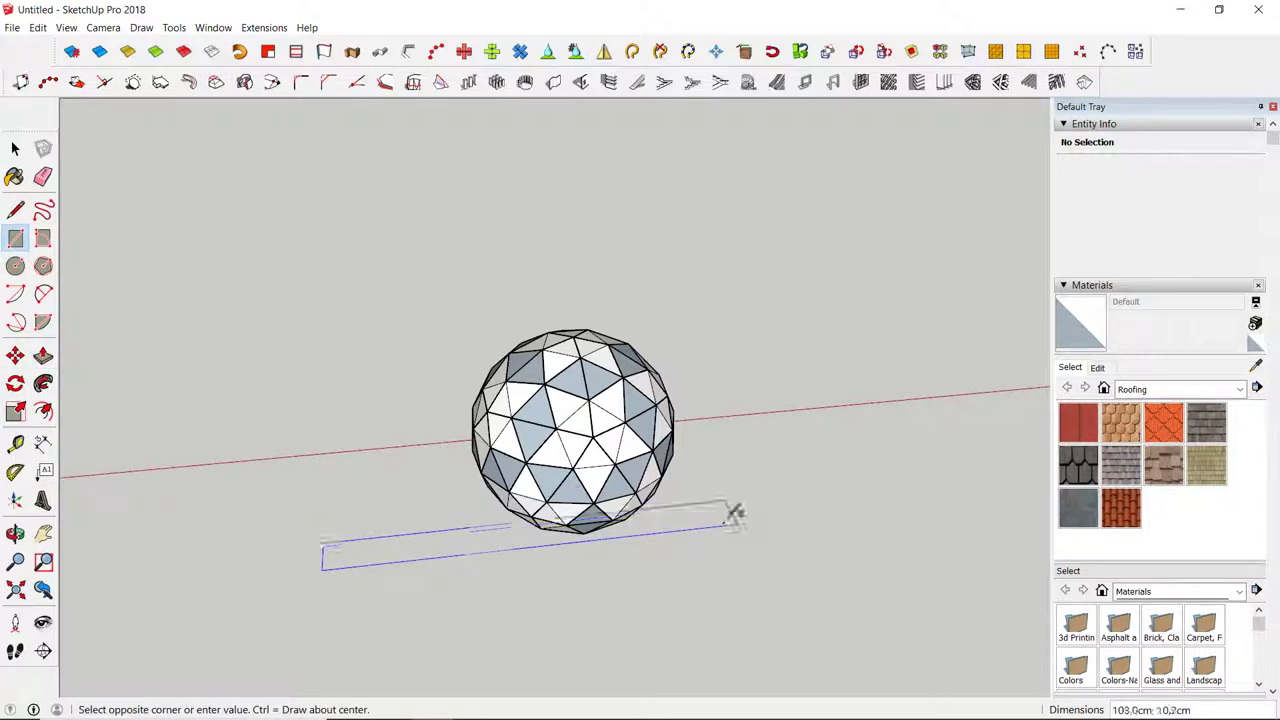
{"action": "left_click", "coordinate": [733, 427]}
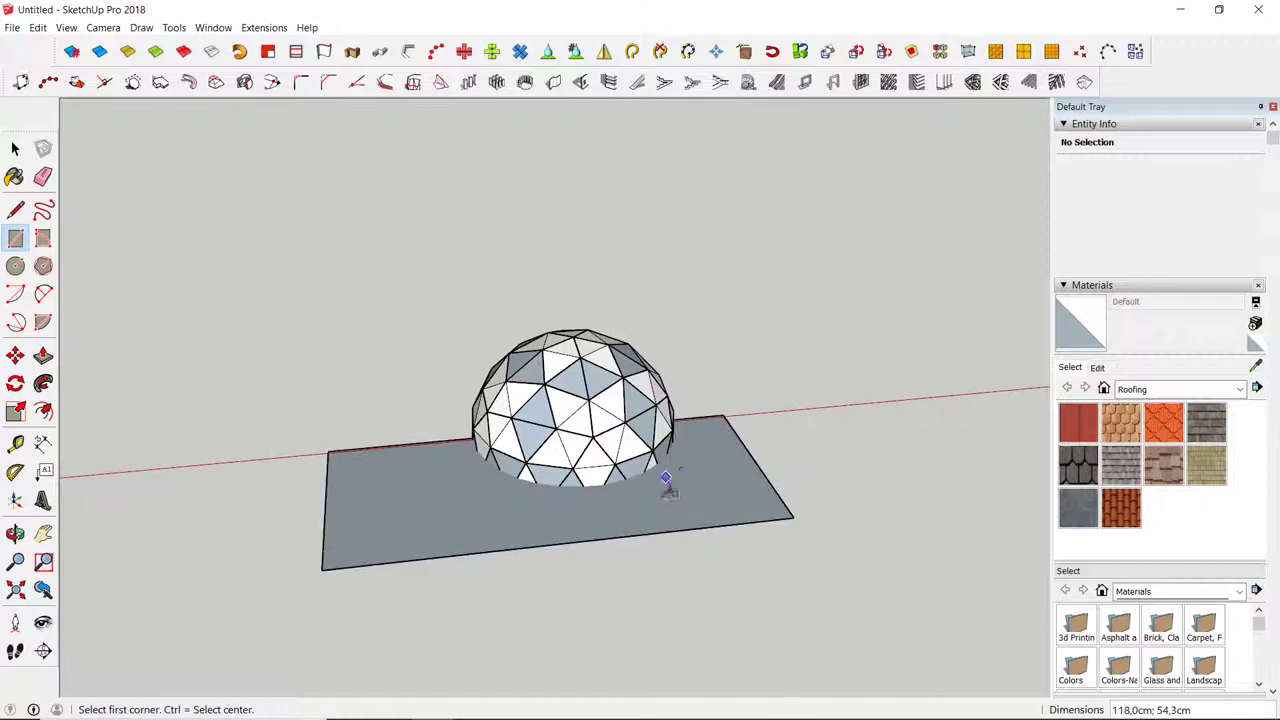
Move the rectangle's face sideways about 21.8 cm and up about 12.3 cm so it cuts across the sphere's middle.
{"action": "left_click", "coordinate": [15, 355]}
{"action": "left_click", "coordinate": [434, 531]}
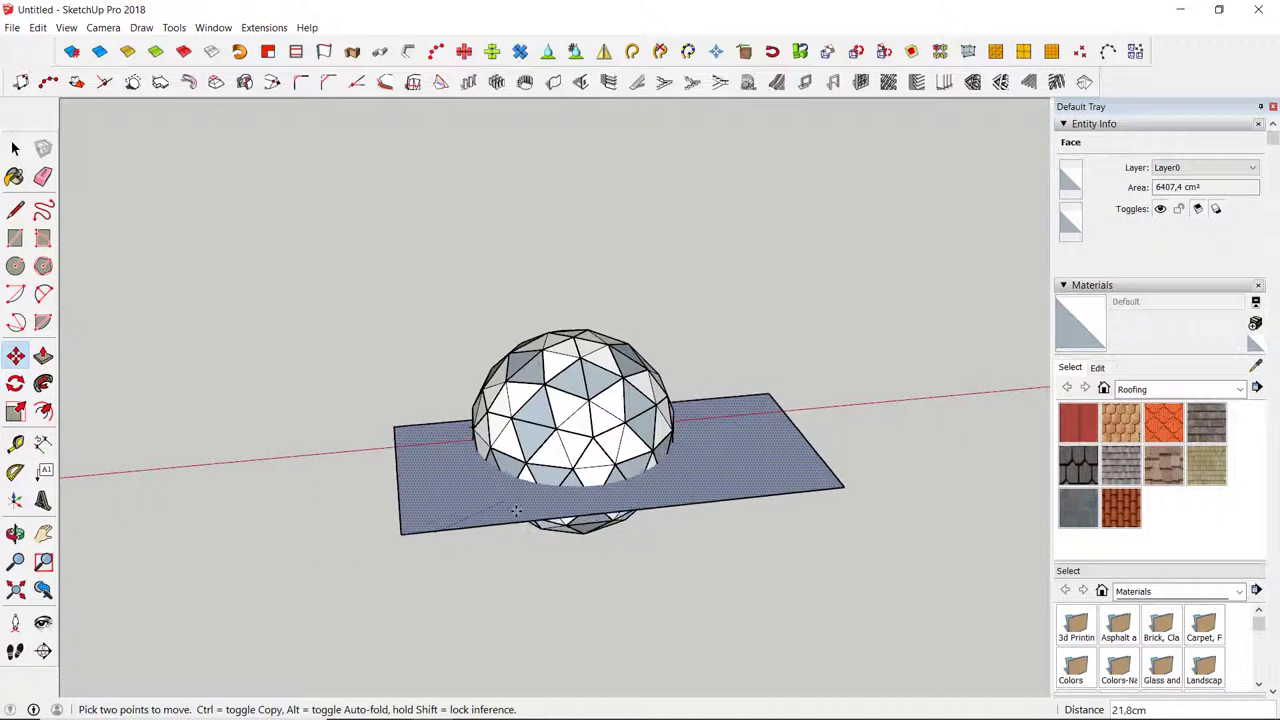
{"action": "left_click", "coordinate": [539, 505]}
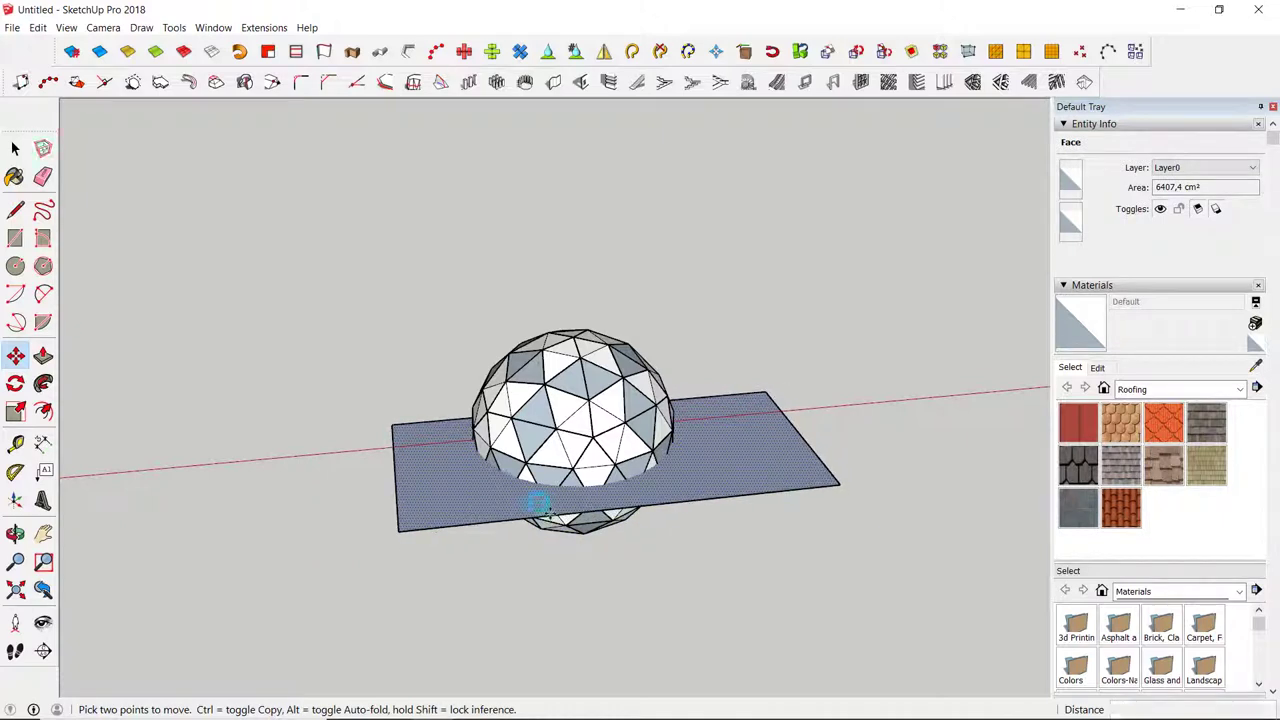
{"action": "left_click", "coordinate": [543, 506]}
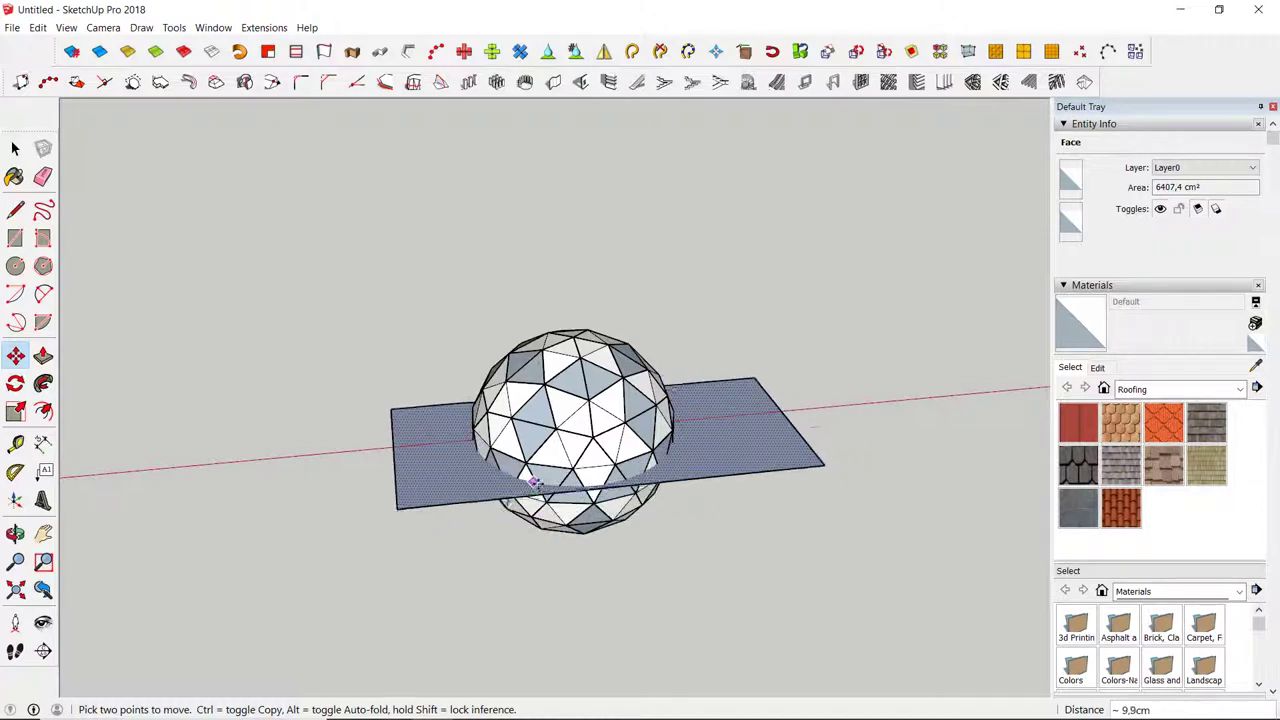
{"action": "left_click", "coordinate": [500, 525]}
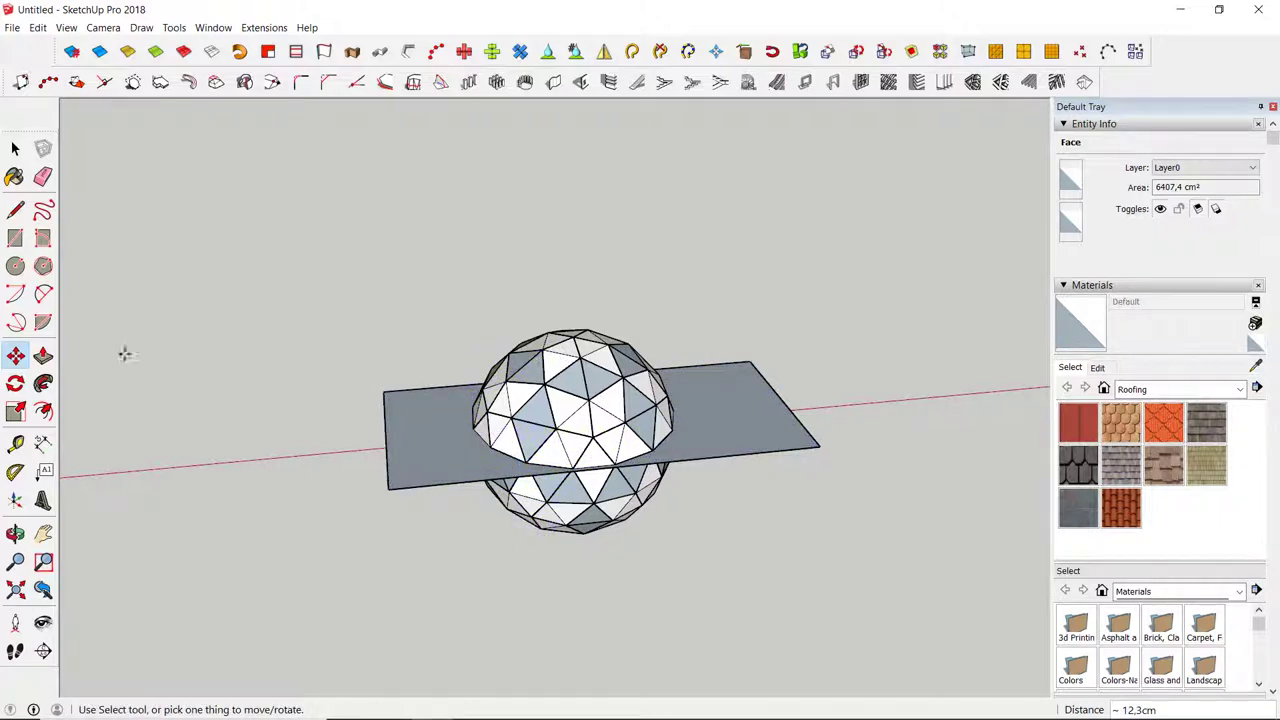
Select the cutting rectangle's face together with its bounding edges.
{"action": "left_click", "coordinate": [24, 216]}
{"action": "left_click", "coordinate": [15, 355]}
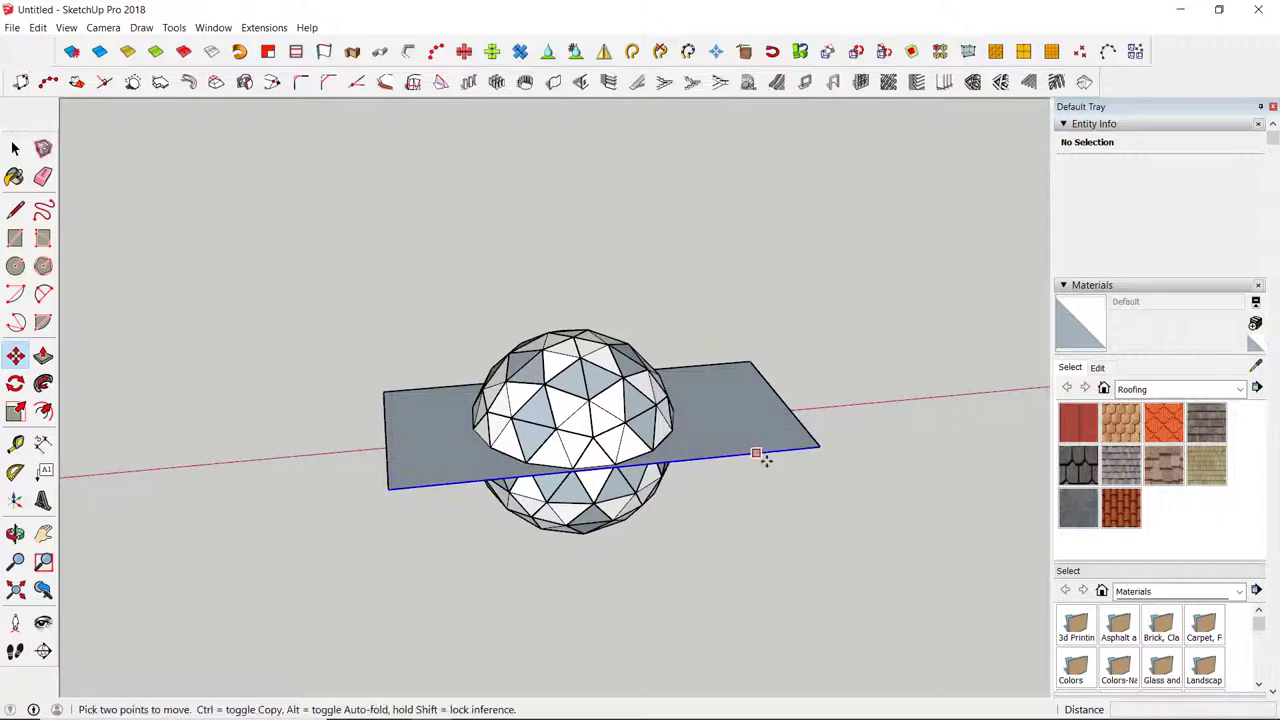
{"action": "left_click", "coordinate": [15, 148]}
{"action": "left_click", "coordinate": [745, 441]}
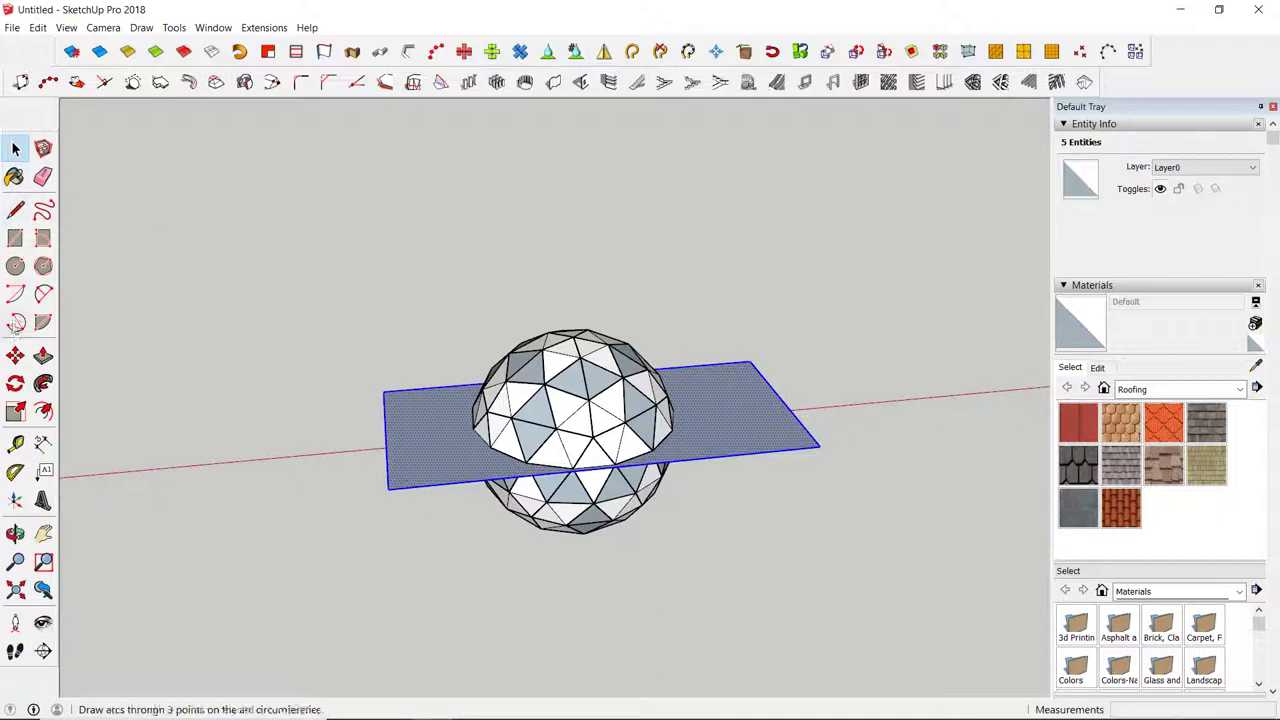
Try to move the selected rectangle vertically down through the sphere, and cancel the move.
{"action": "left_click", "coordinate": [15, 357]}
{"action": "left_click", "coordinate": [755, 451]}
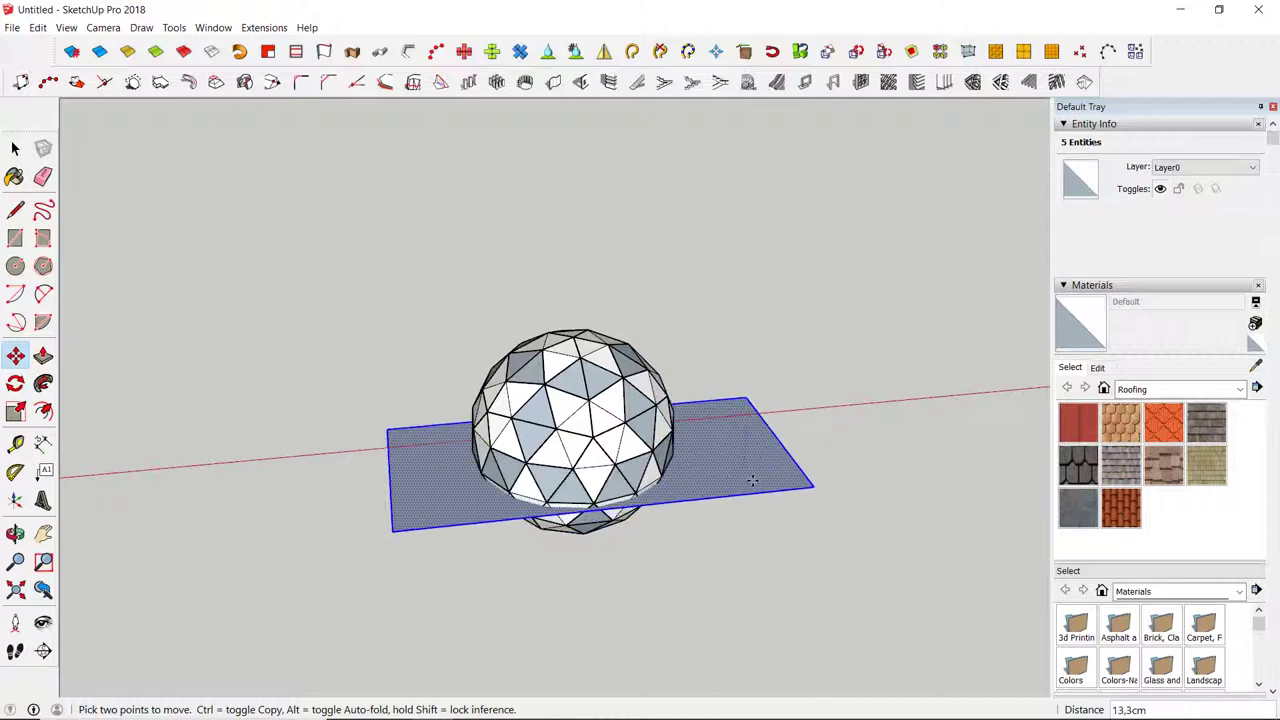
{"action": "left_click", "coordinate": [751, 481]}
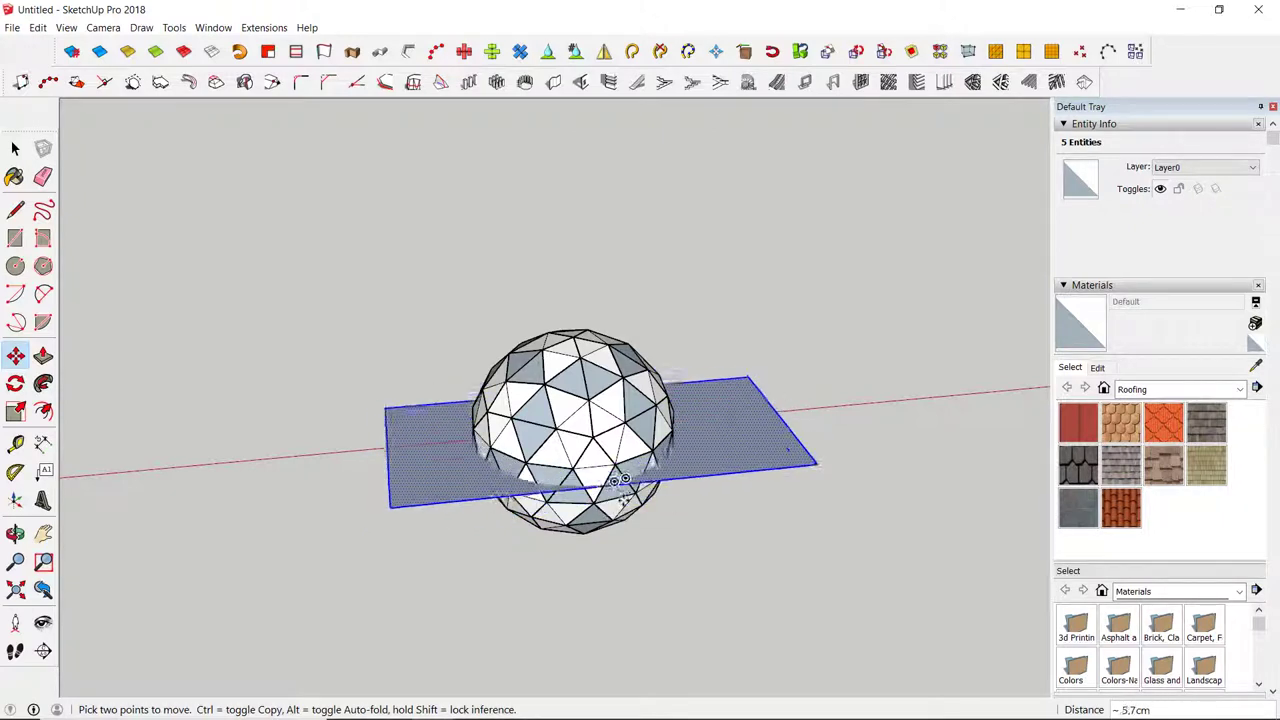
{"action": "key", "text": "Escape"}
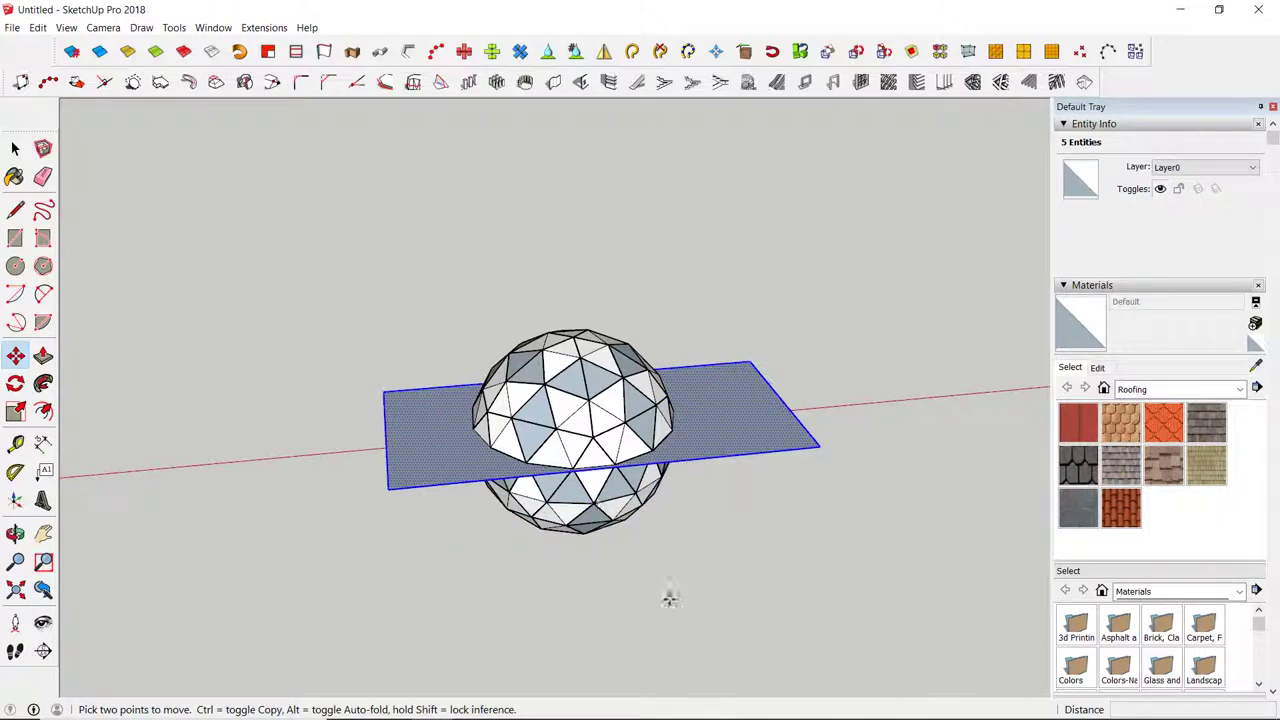